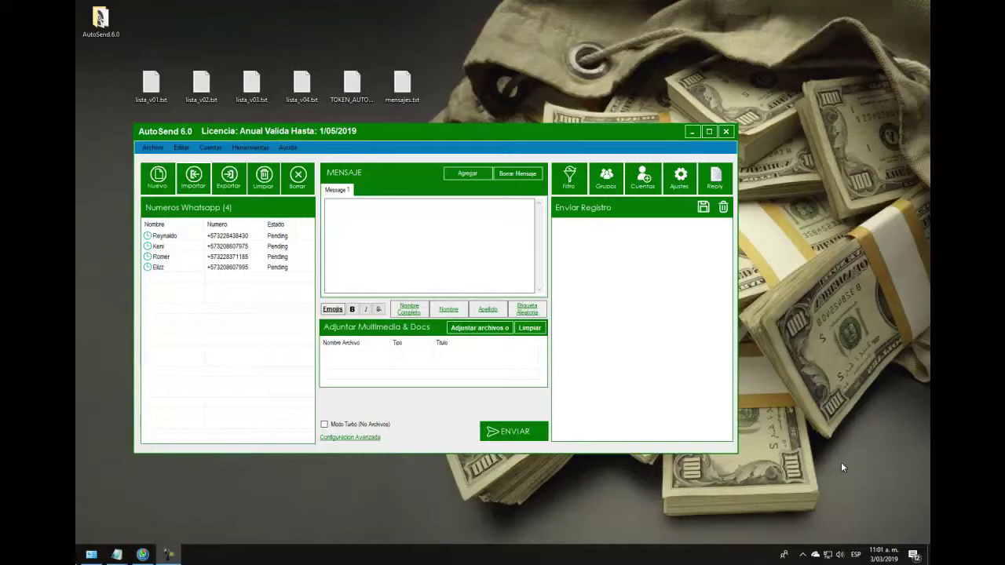
Step: Open mensajes.txt, widen its window to show full lines and place it below the message editor
double_click(406, 85)
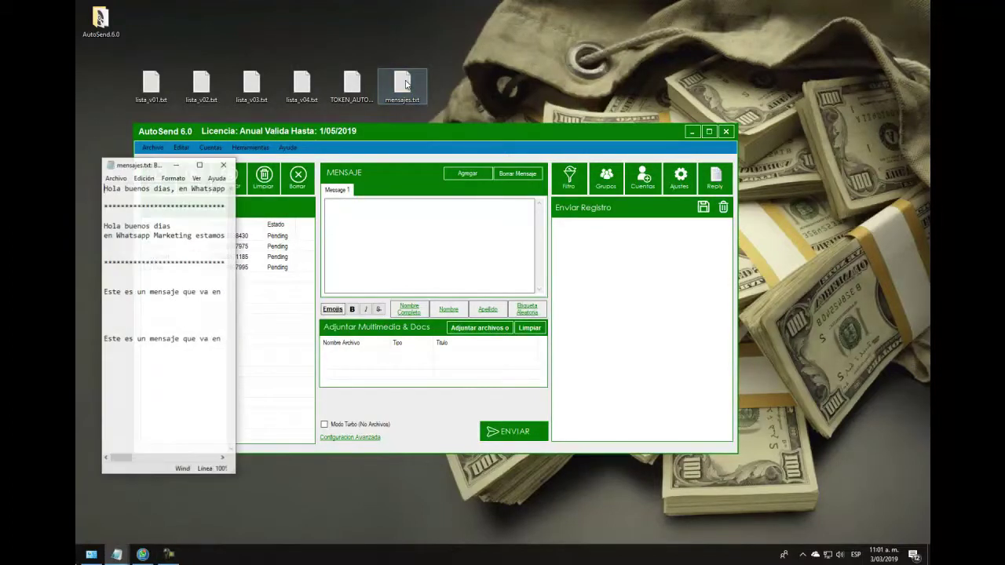
left_click_drag(234, 303, 829, 318)
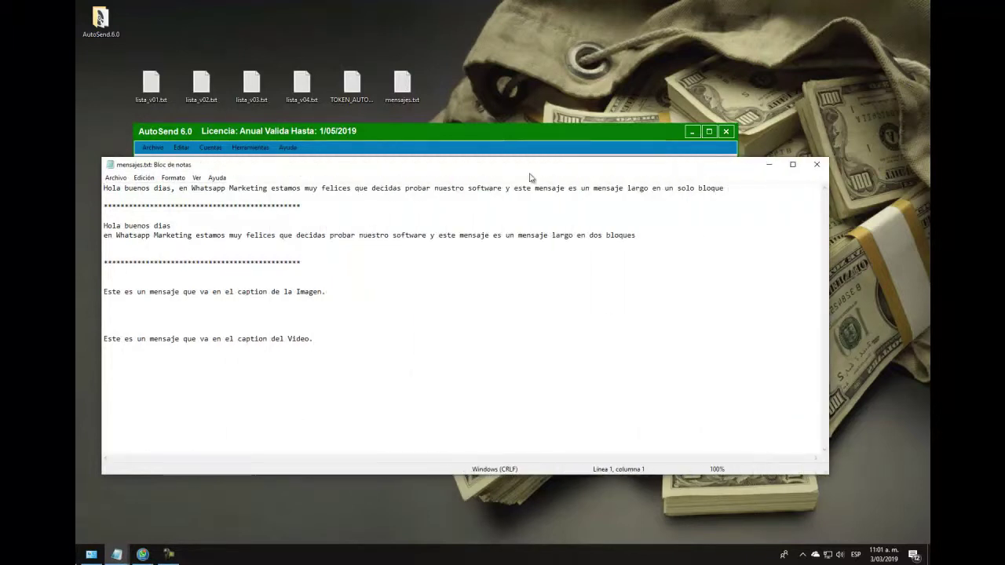
left_click_drag(530, 166, 556, 350)
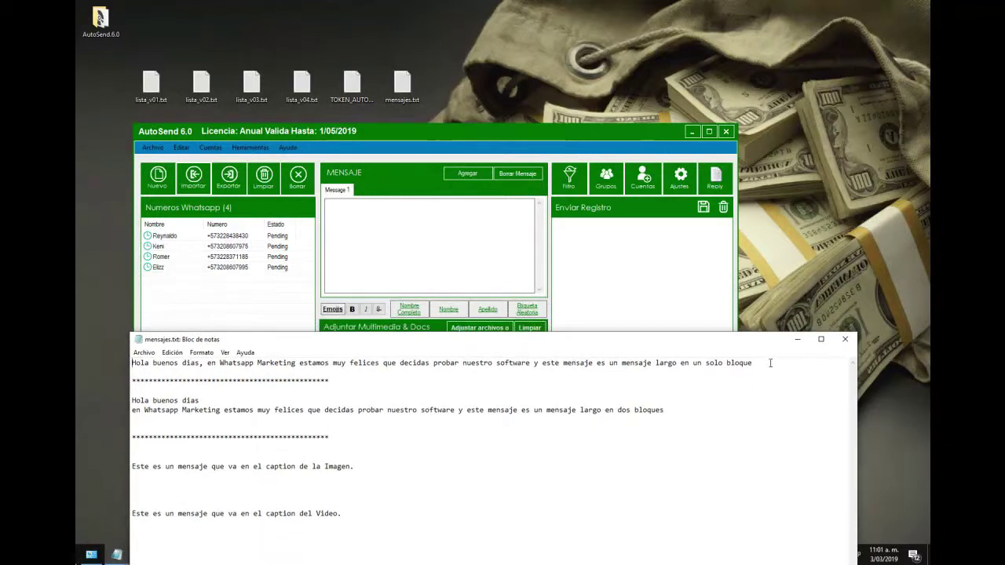
Step: Copy the single-block message from the first line of mensajes.txt into the Message 1 text area
left_click_drag(773, 365, 131, 363)
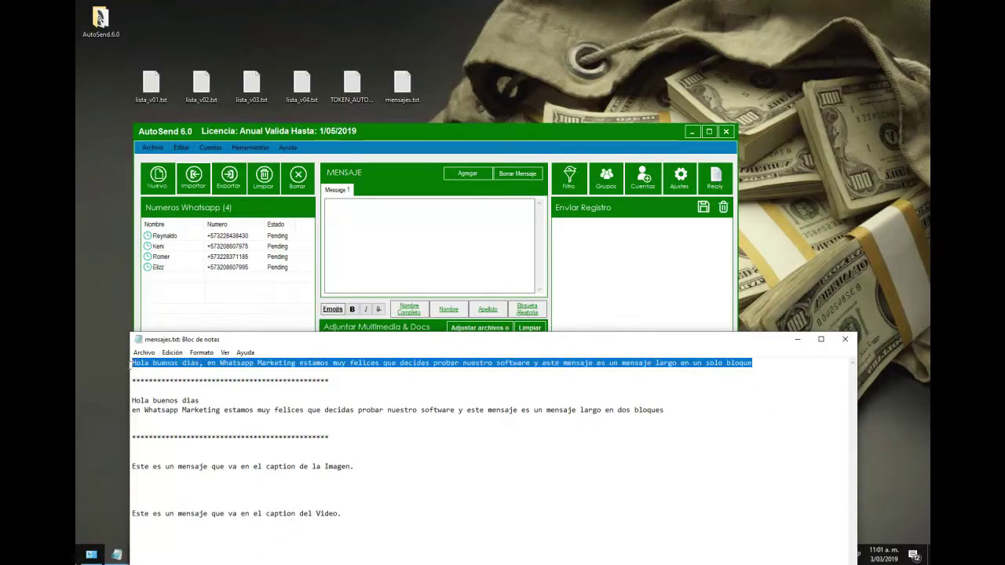
left_click(342, 226)
type("Hola buenos dias, en Whatsapp Marketing estamos muy felices que decidas probar nuestro software y este mensaje es un mensaje largo en un solo bloque")
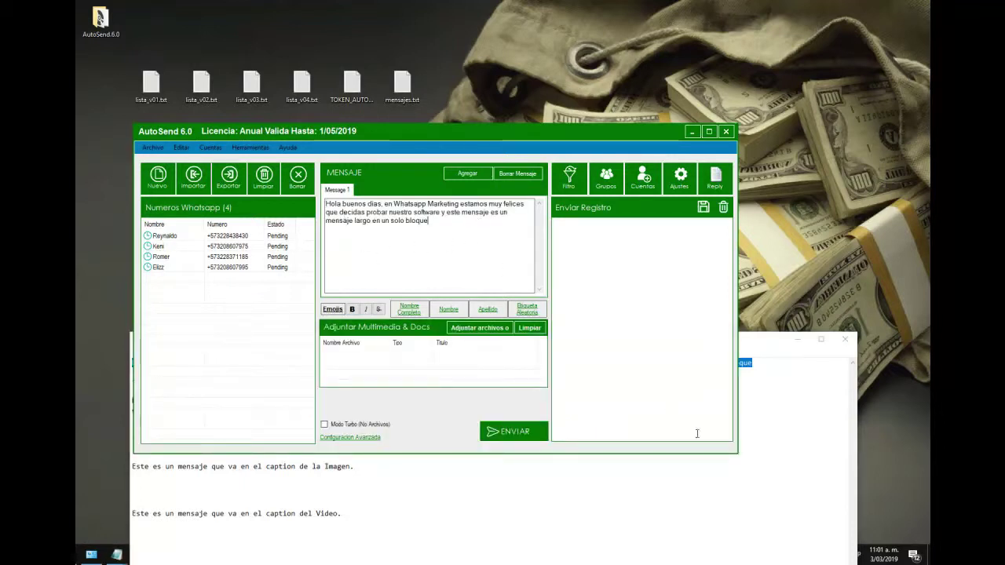
Step: Try adding "quiero" with a line break after "estamos muy felices" in the message, and remove it again
left_click(795, 402)
left_click_drag(752, 364, 133, 366)
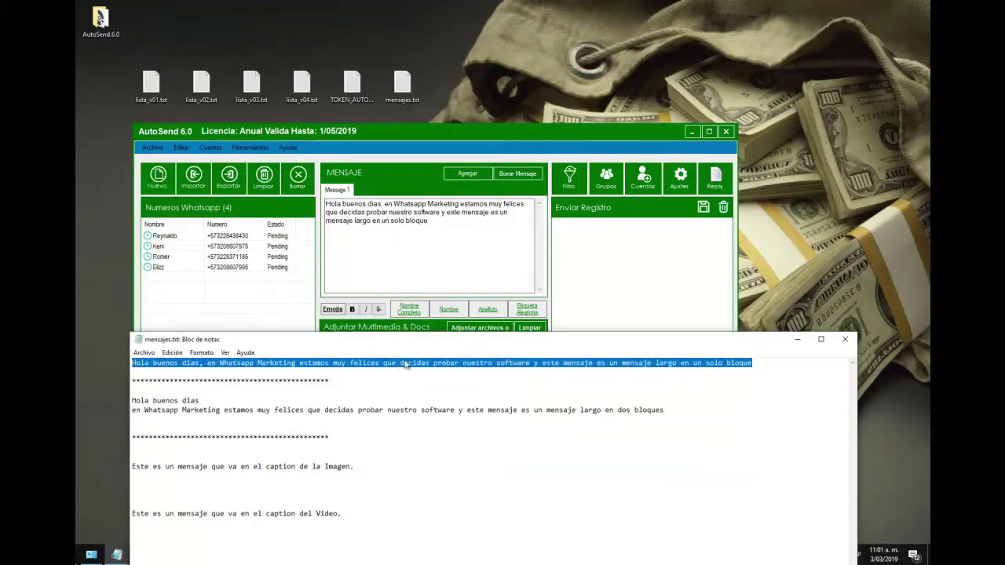
left_click(446, 224)
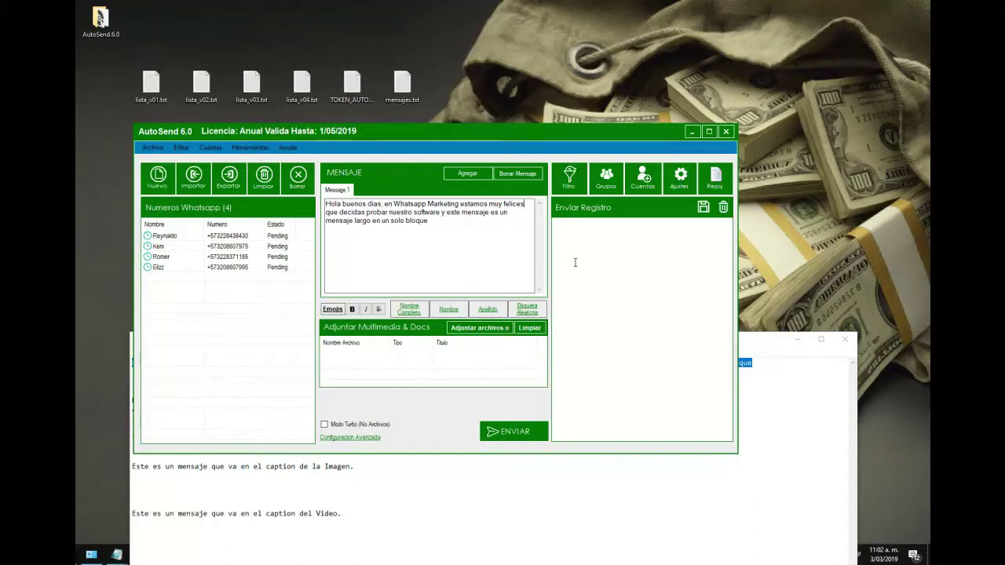
type("quiero")
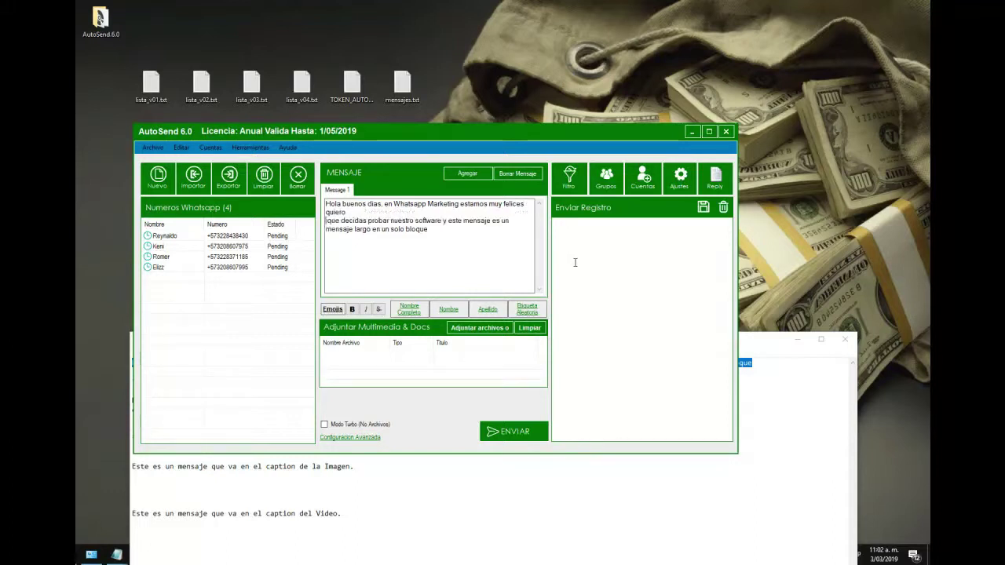
key("ctrl+shift+Left")
key("shift+Up")
key("shift+Down")
key("BackSpace")
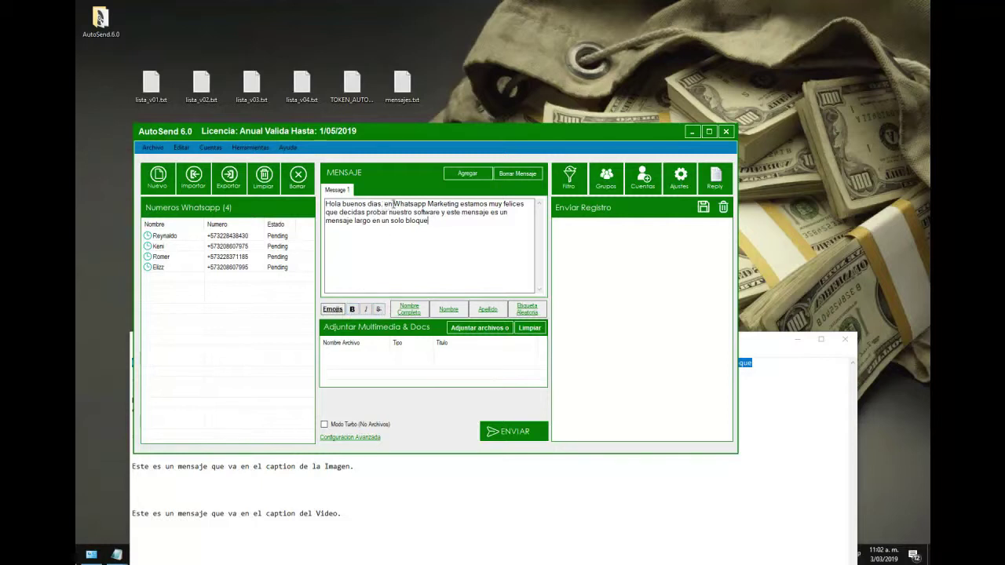
Step: Make "Whatsapp Marketing" bold without a space after the opening marker, and put "estamos muy felices" in italics
left_click_drag(393, 203, 460, 205)
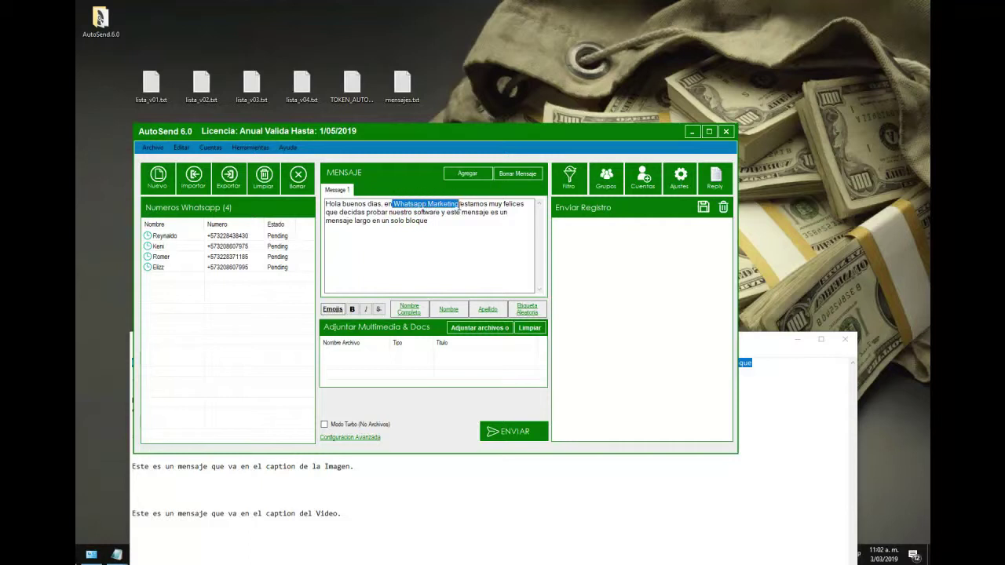
left_click(352, 308)
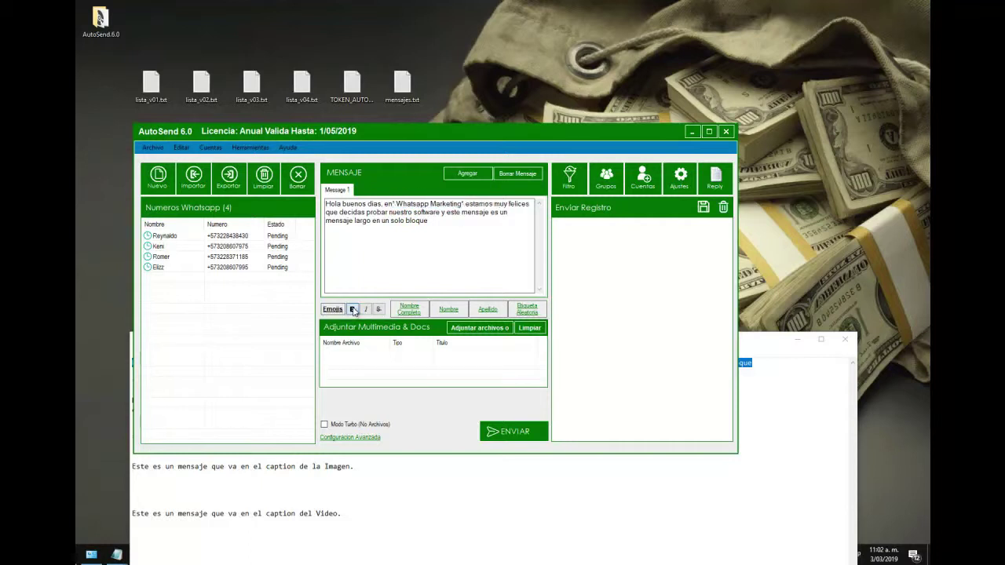
left_click(394, 203)
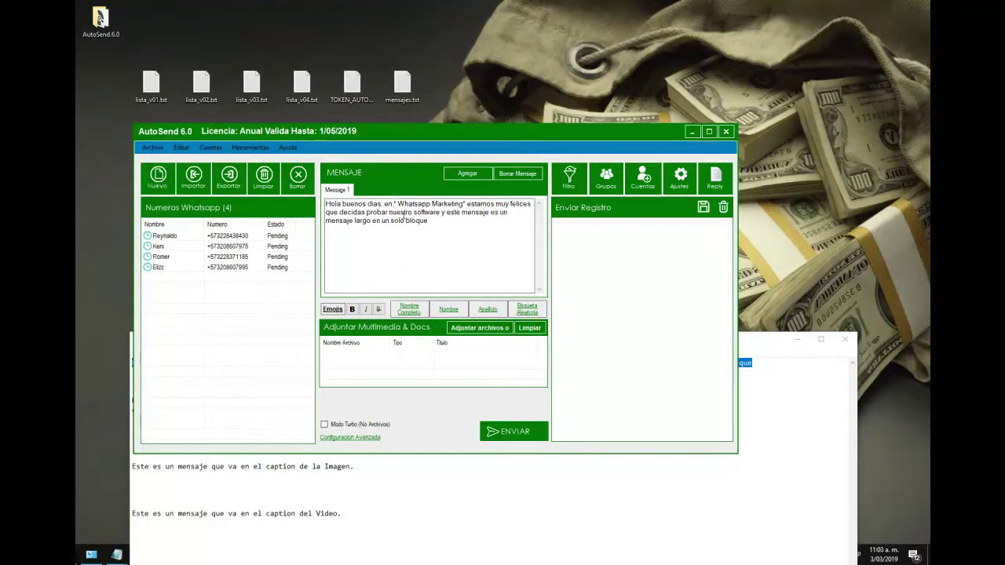
key("Delete")
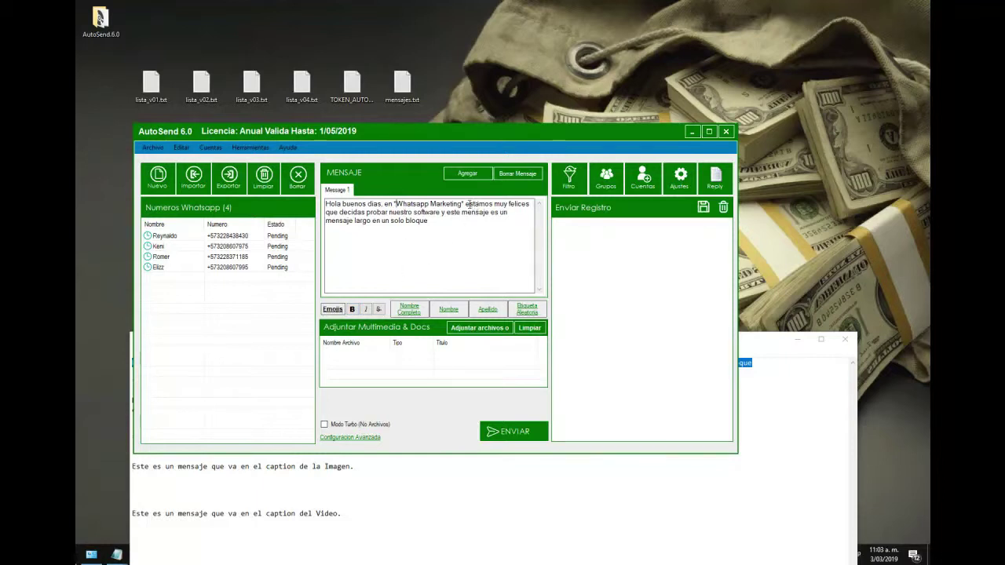
left_click_drag(465, 203, 531, 204)
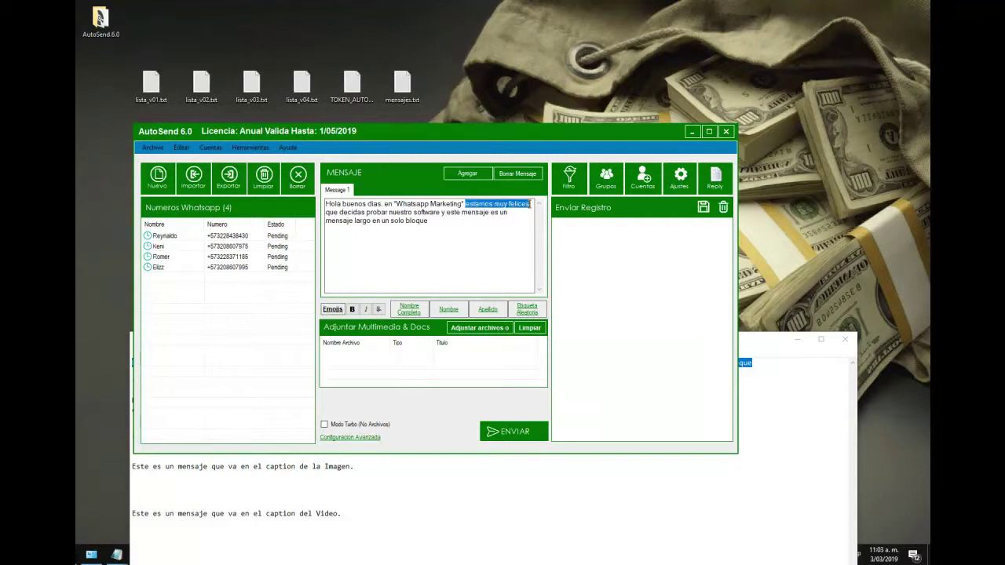
left_click(365, 308)
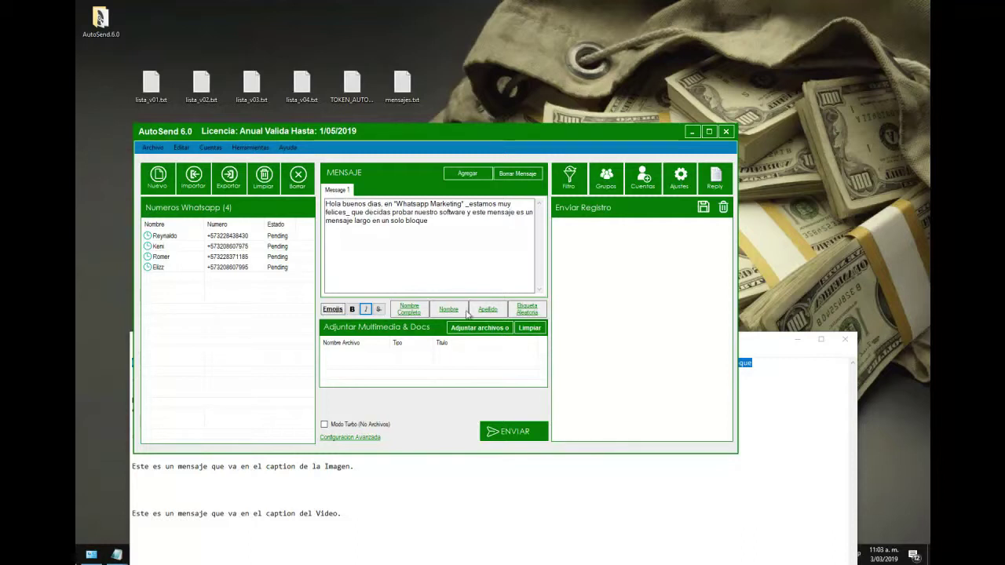
Step: Insert the first-name placeholder after "Hola" in the message and make it bold
left_click(342, 204)
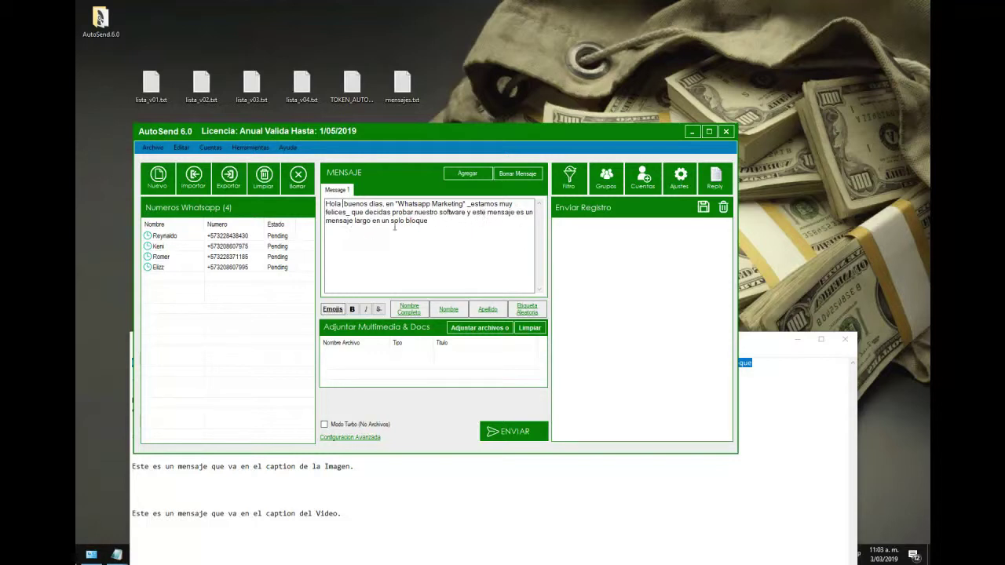
left_click(448, 309)
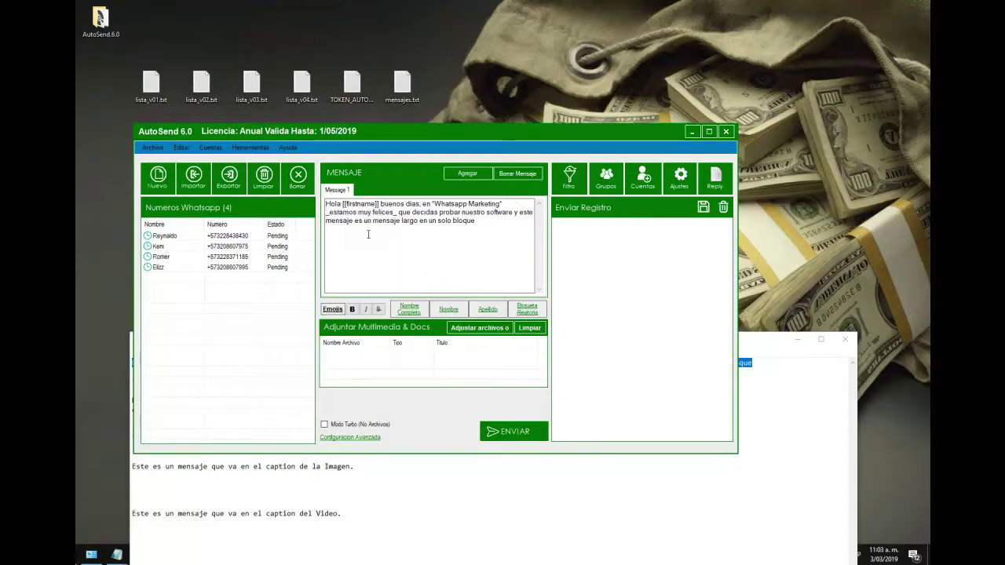
left_click_drag(343, 203, 381, 203)
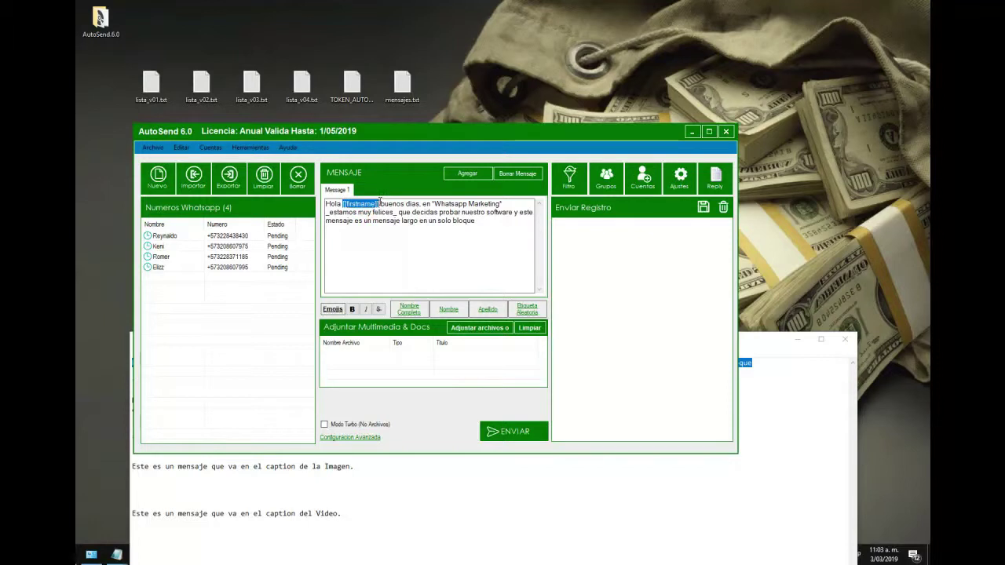
left_click(353, 309)
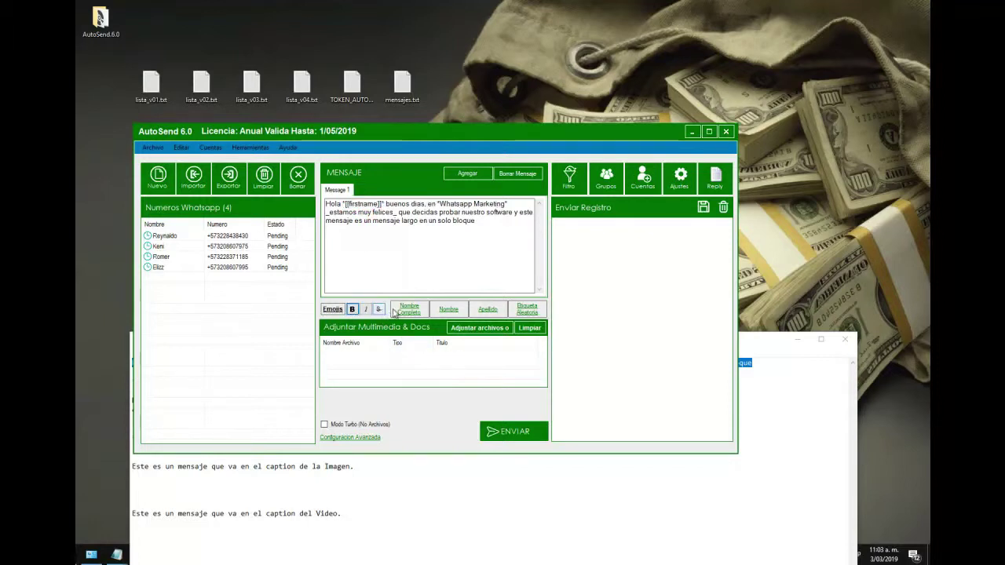
Step: End the formatted message with a period and move it onto a new line below the first message in mensajes.txt
left_click(490, 227)
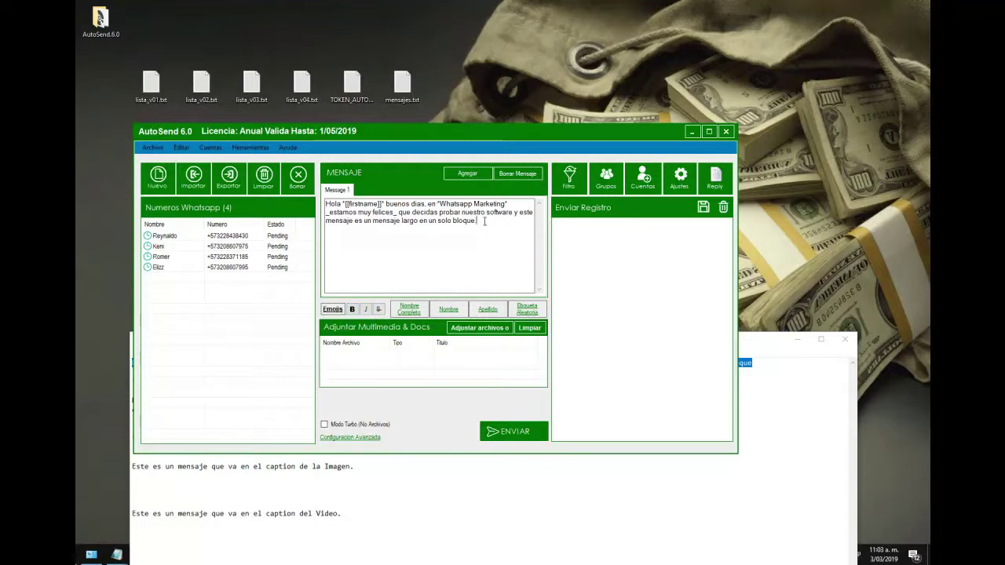
left_click_drag(484, 221, 318, 189)
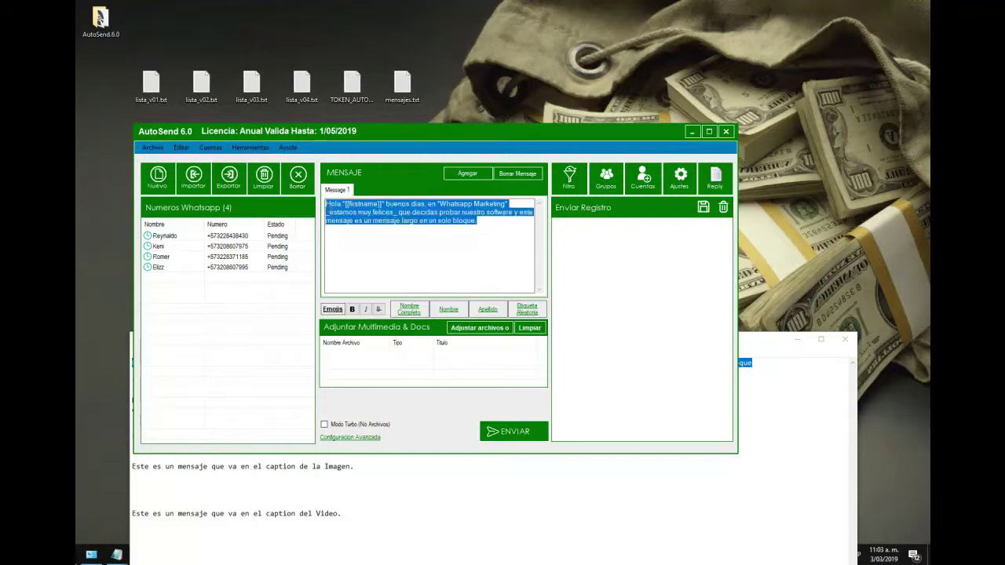
key("Delete")
left_click(776, 363)
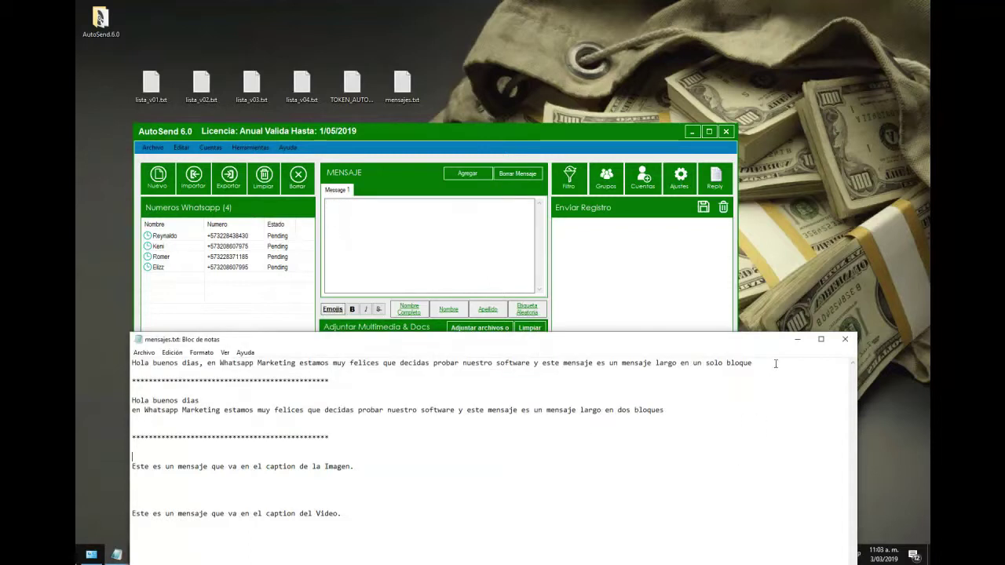
left_click(780, 375)
key("Return")
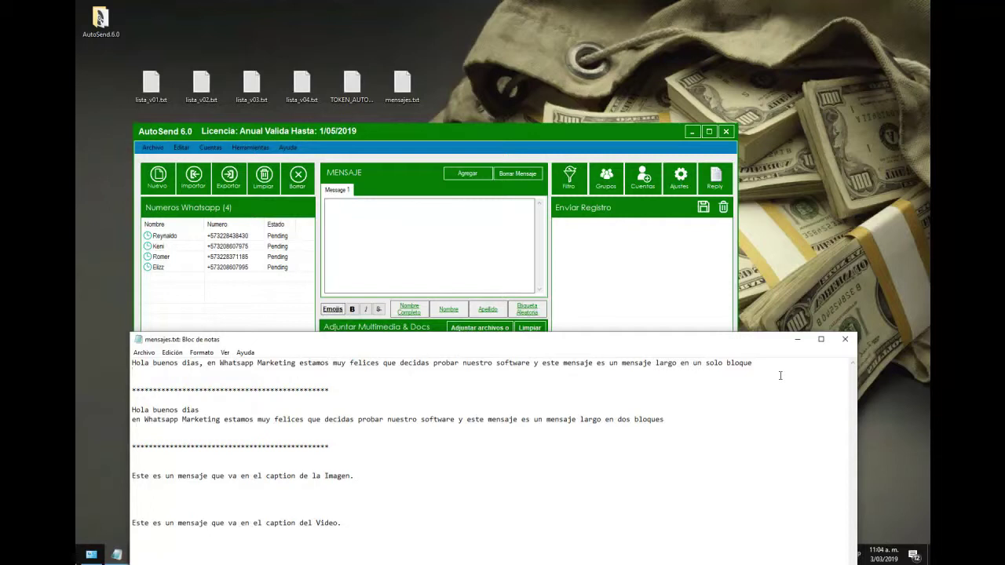
key("ctrl+v")
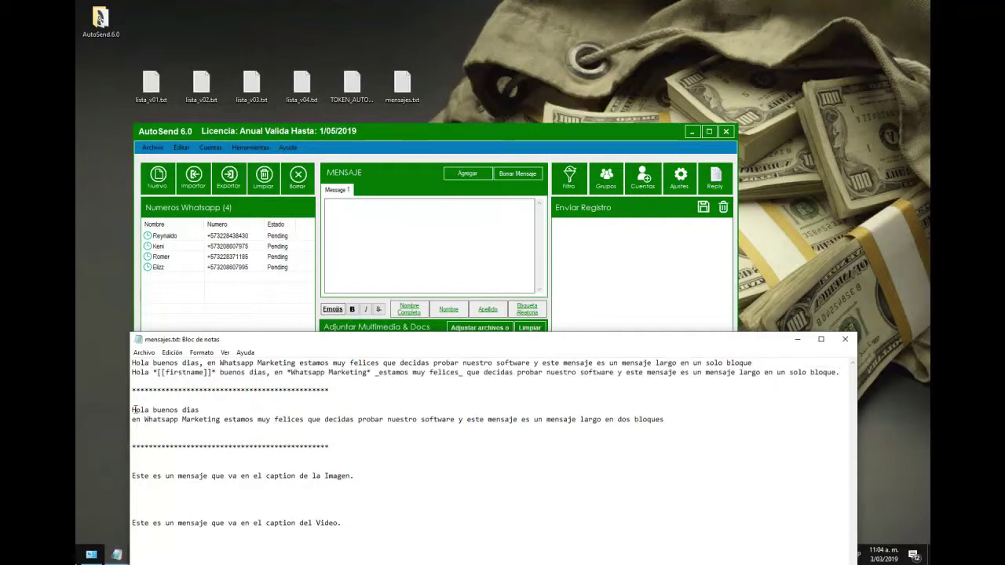
Step: Copy the two-block message starting "Hola buenos dias" from mensajes.txt into the emptied Message 1 text area
left_click_drag(132, 410, 667, 422)
key("ctrl+c")
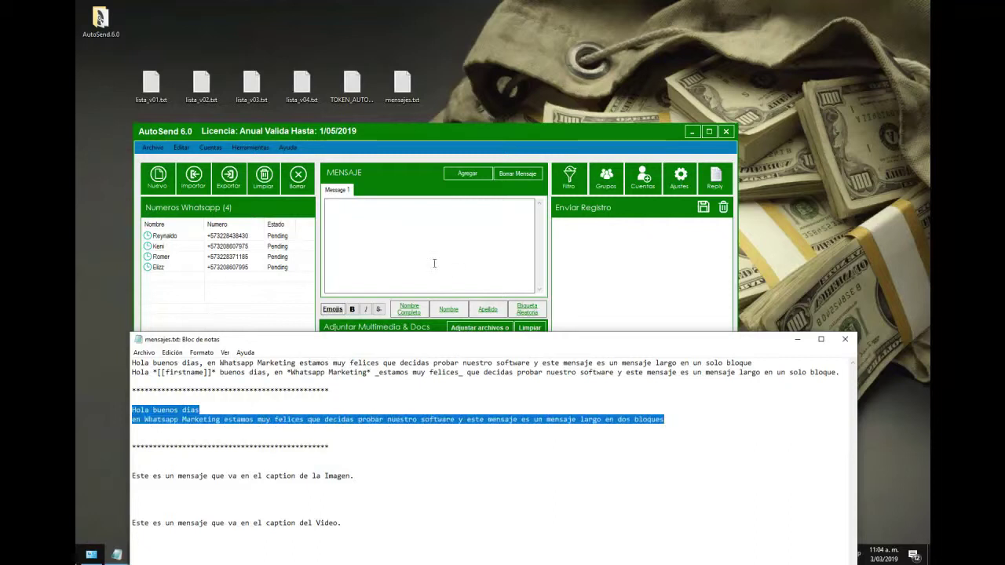
left_click(343, 212)
key("ctrl+v")
Step: Examine the two blocks of the message by highlighting the greeting line and the paragraph below it
left_click(384, 204)
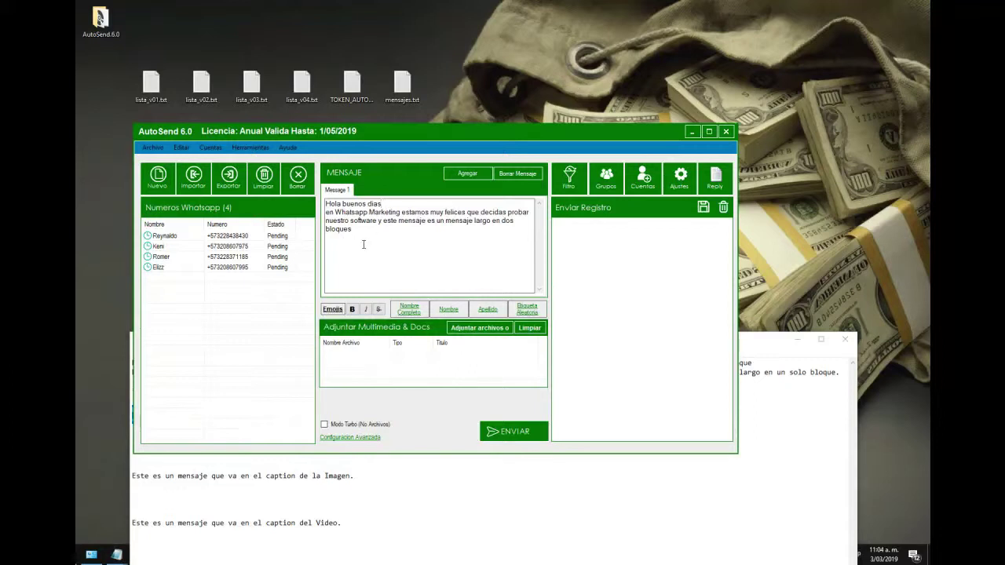
left_click_drag(382, 204, 325, 204)
left_click(391, 204)
mouse_move(324, 212)
left_mouse_down()
mouse_move(376, 230)
mouse_move(325, 212)
left_mouse_up()
left_click(375, 230)
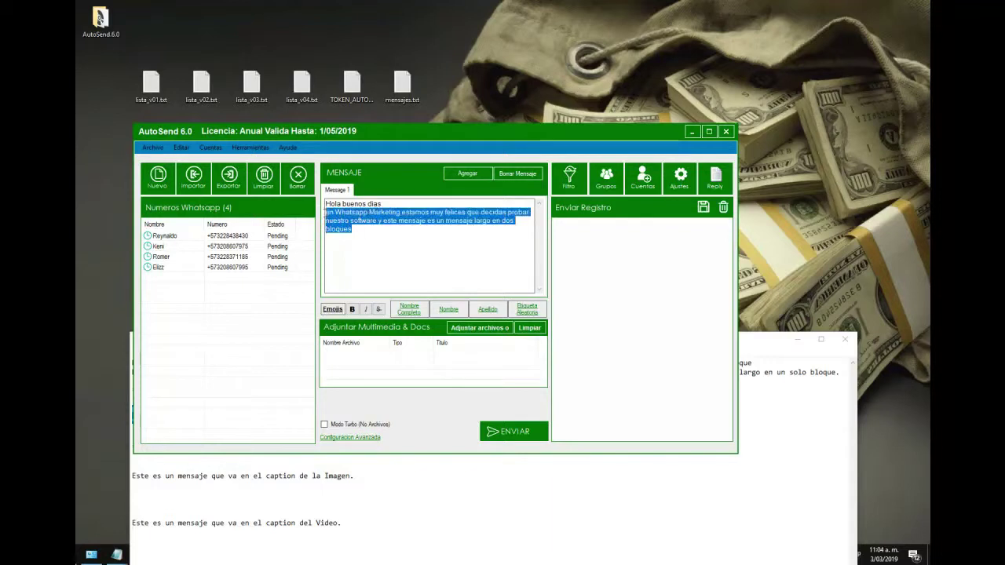
left_click(366, 229)
left_click_drag(366, 230, 322, 212)
left_click(118, 555)
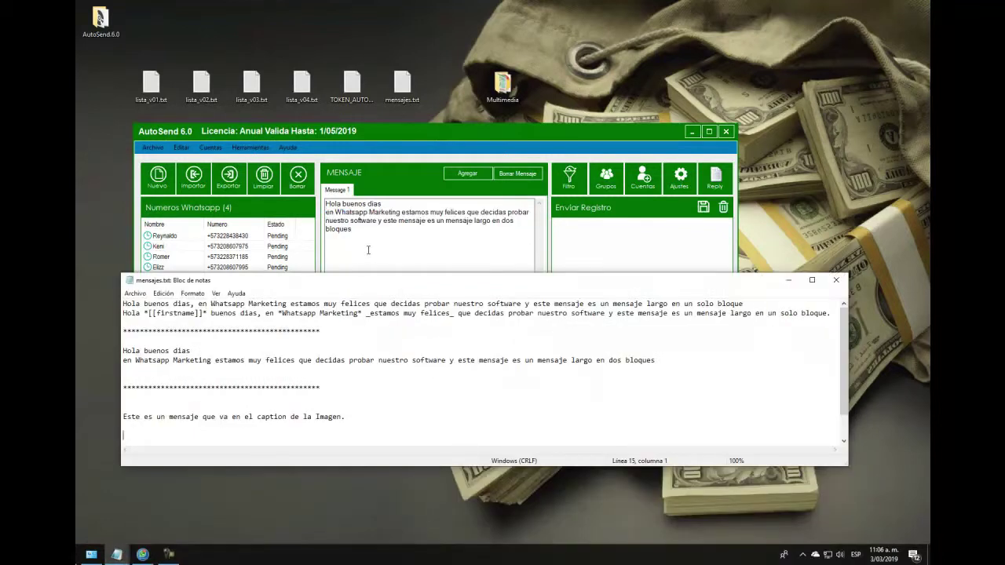
Step: Insert the first-name placeholder after "Hola" in the two-block message and highlight it
left_click(340, 205)
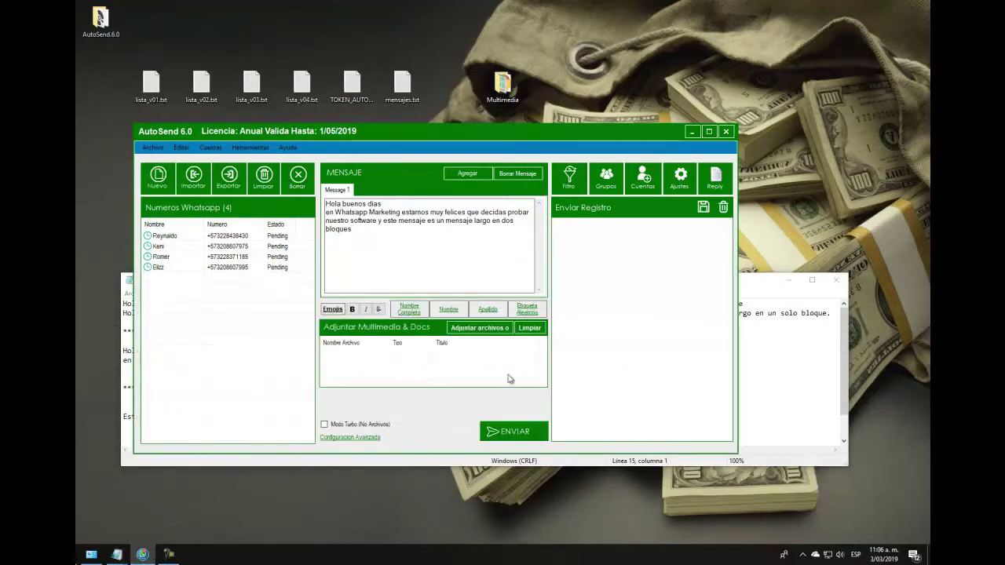
left_click(446, 310)
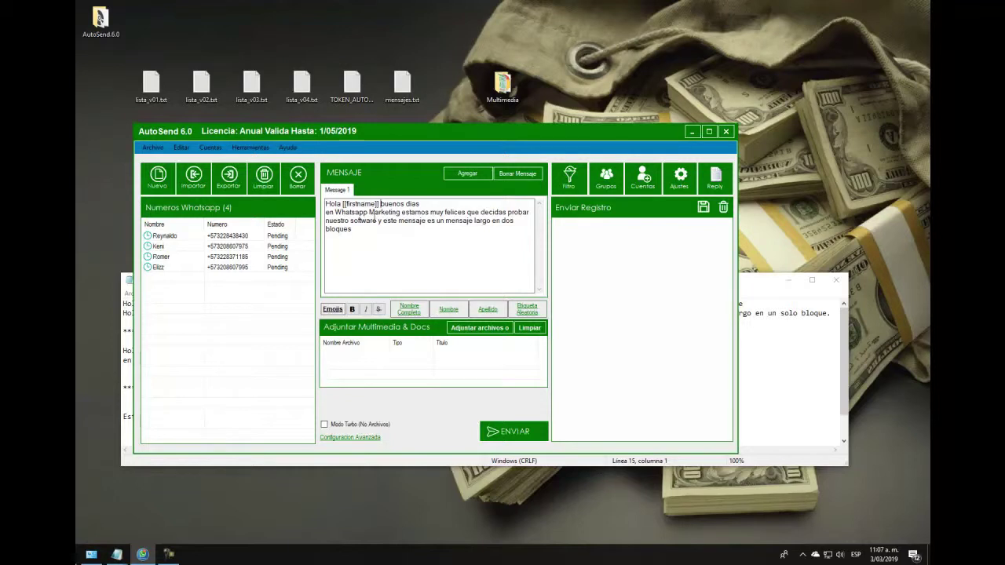
left_click_drag(381, 204, 342, 204)
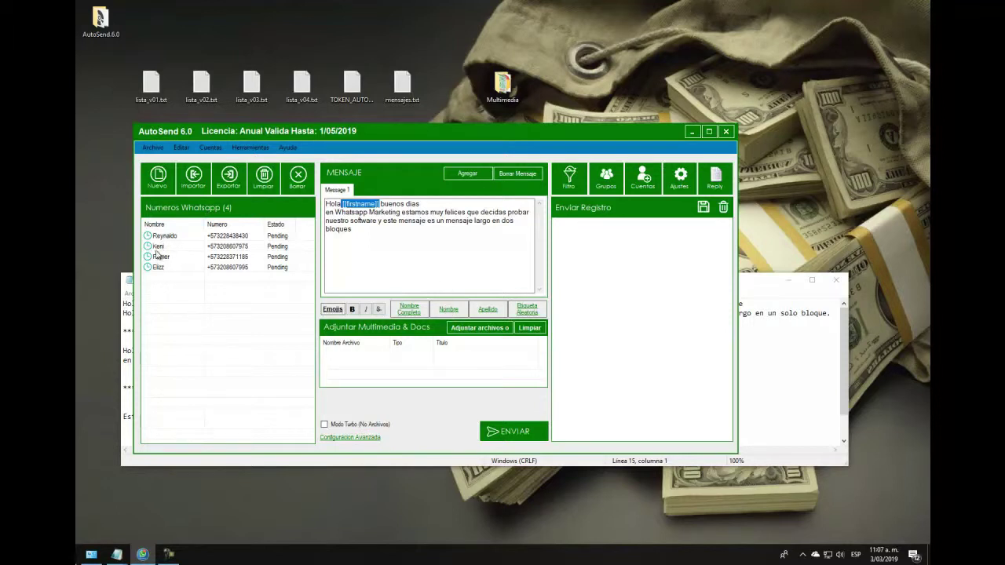
Step: Attach the image 1autosend06.png from the desktop's Multimedia folder to the message
left_click(477, 328)
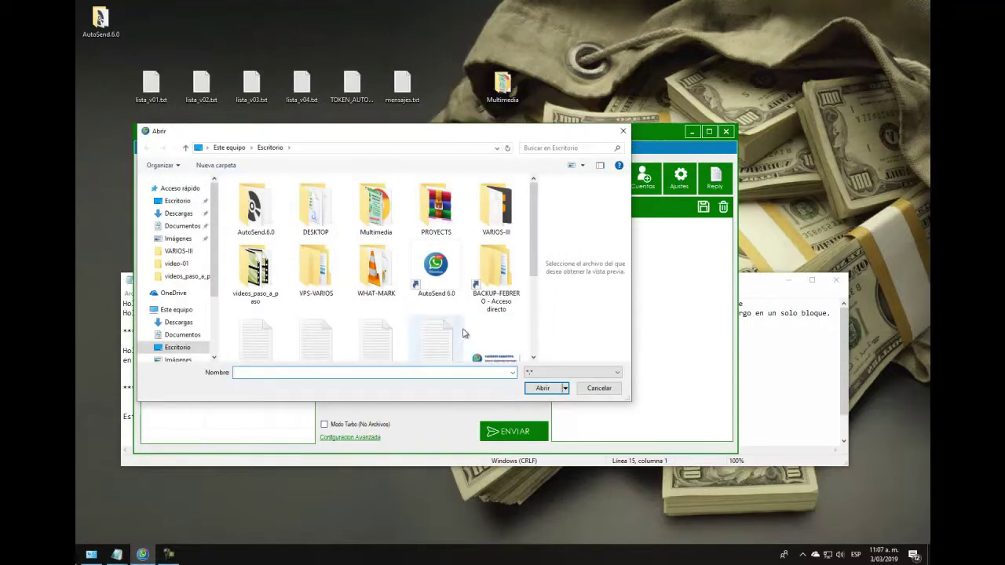
left_click(375, 216)
double_click(375, 216)
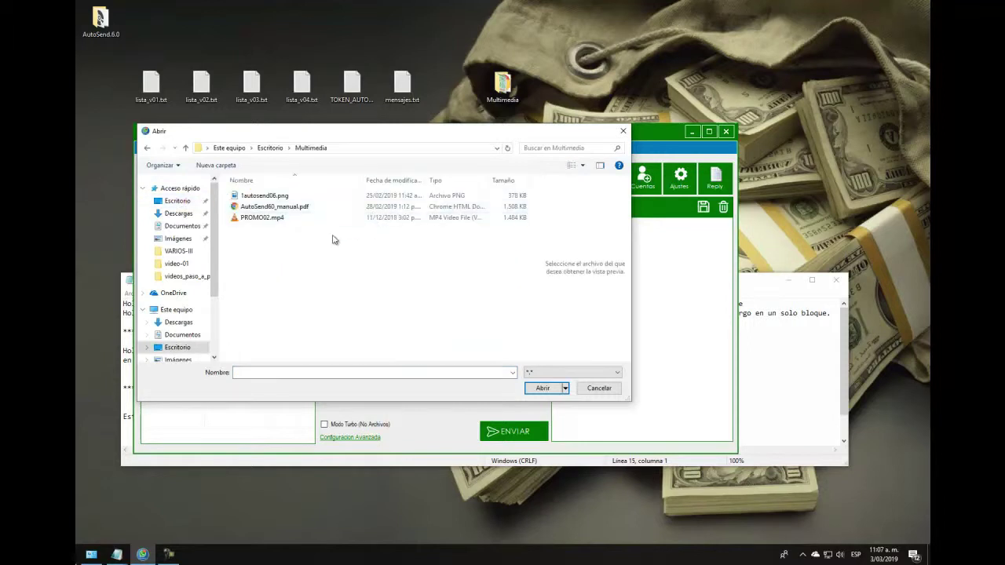
left_click(271, 198)
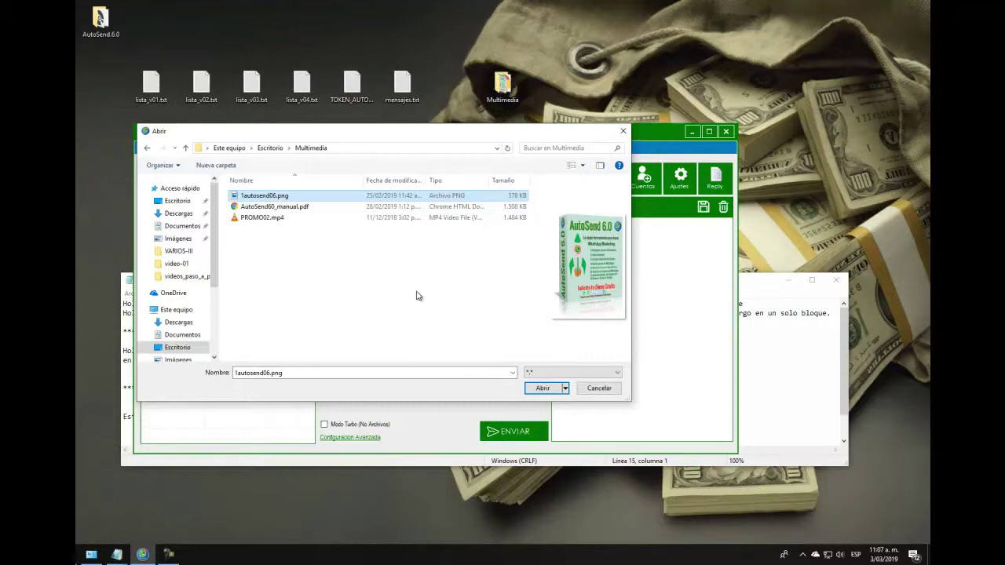
left_click(542, 388)
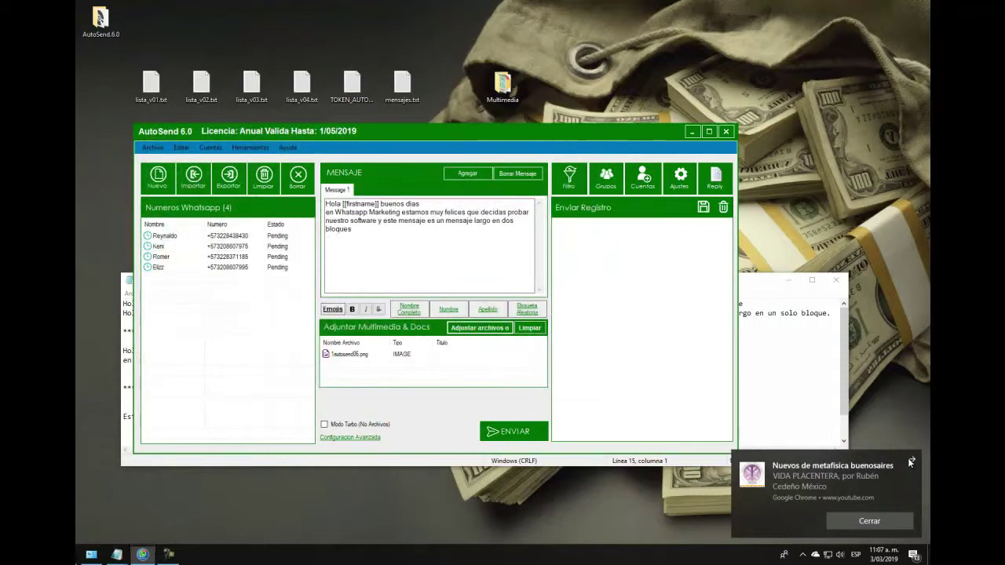
Step: Define the image's title by copying "Este es un mensaje que va en el caption de la Imagen." from mensajes.txt into it
left_click(911, 462)
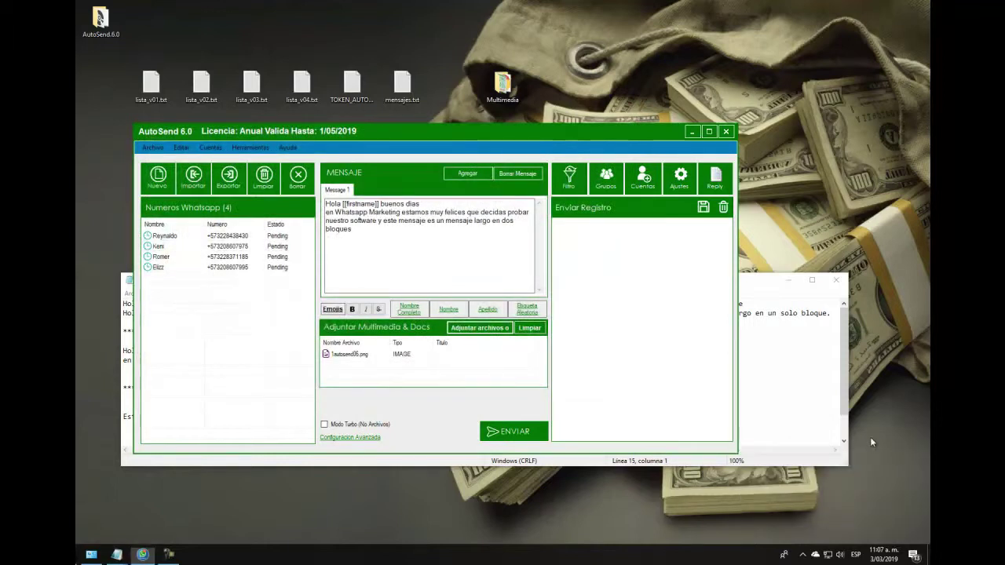
right_click(457, 356)
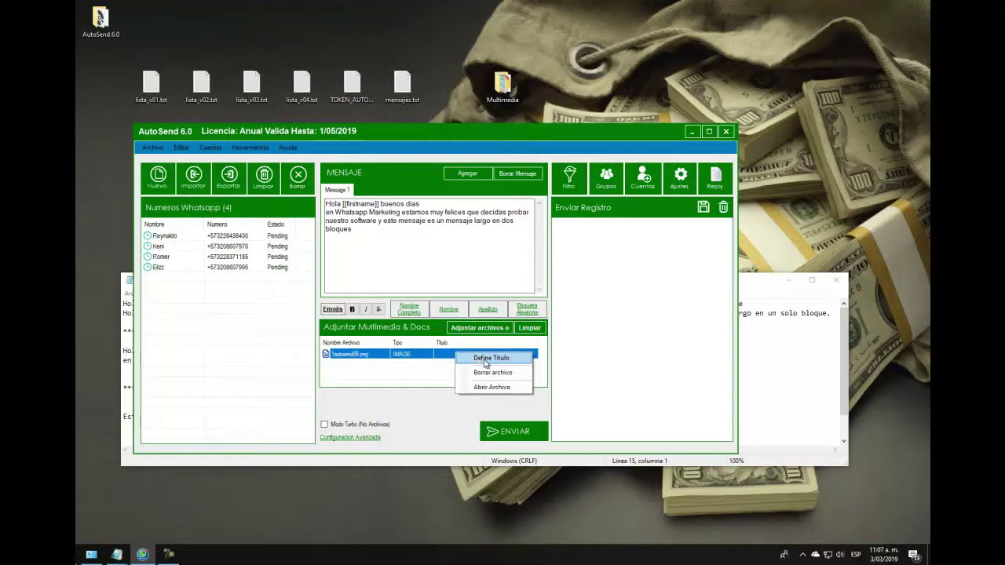
left_click(487, 358)
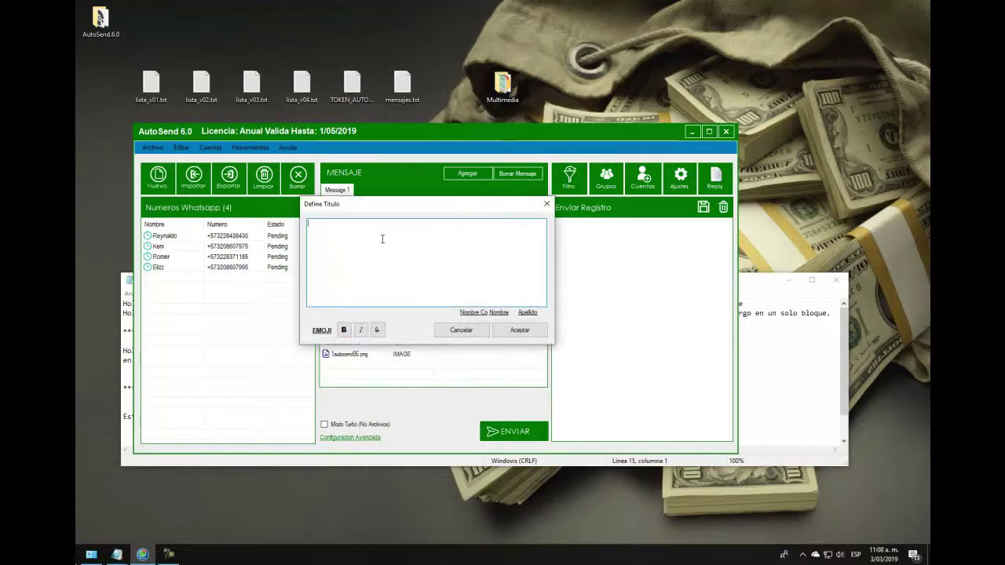
left_click(749, 377)
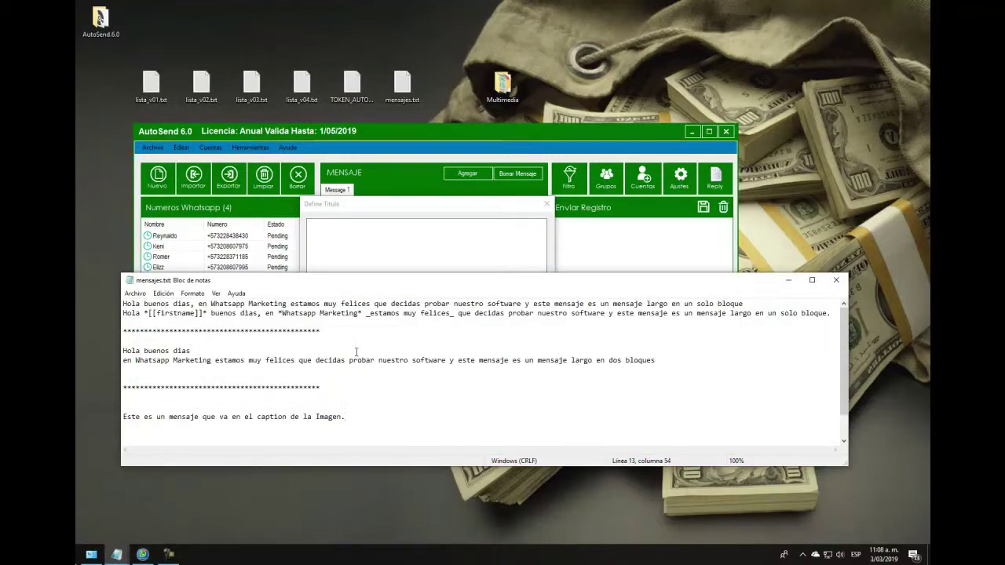
scroll(327, 403, "down", 1)
left_click_drag(350, 388, 115, 386)
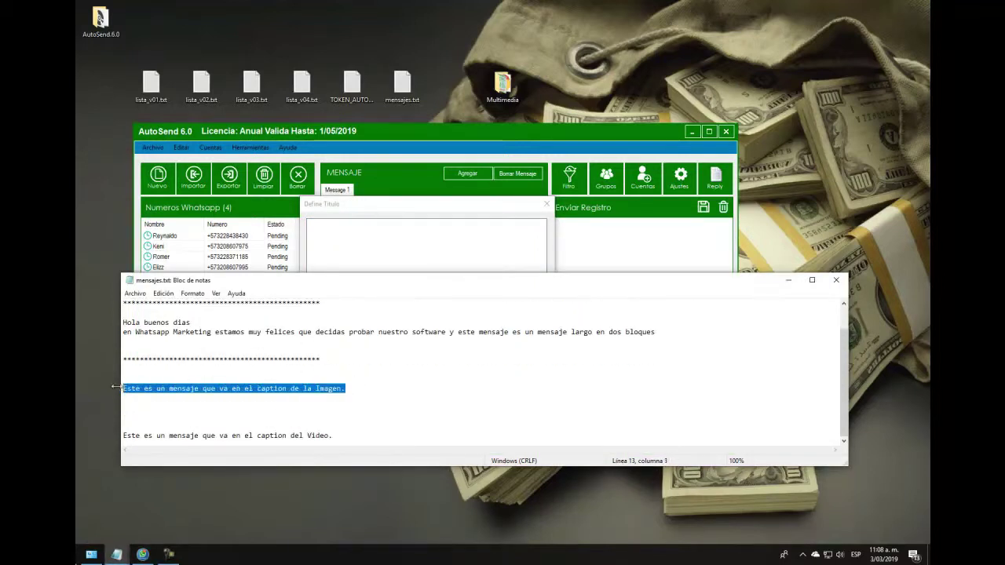
left_click(346, 238)
key("ctrl+v")
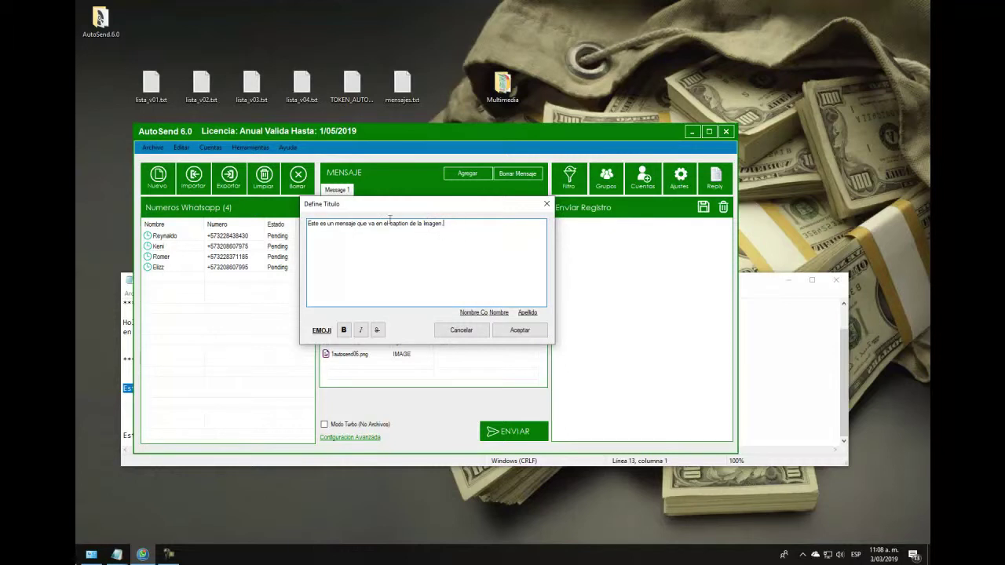
Step: Start the image title with "Hola" and the first-name placeholder, and bold "mensaje que va en el caption"
left_click(309, 224)
type("Hola")
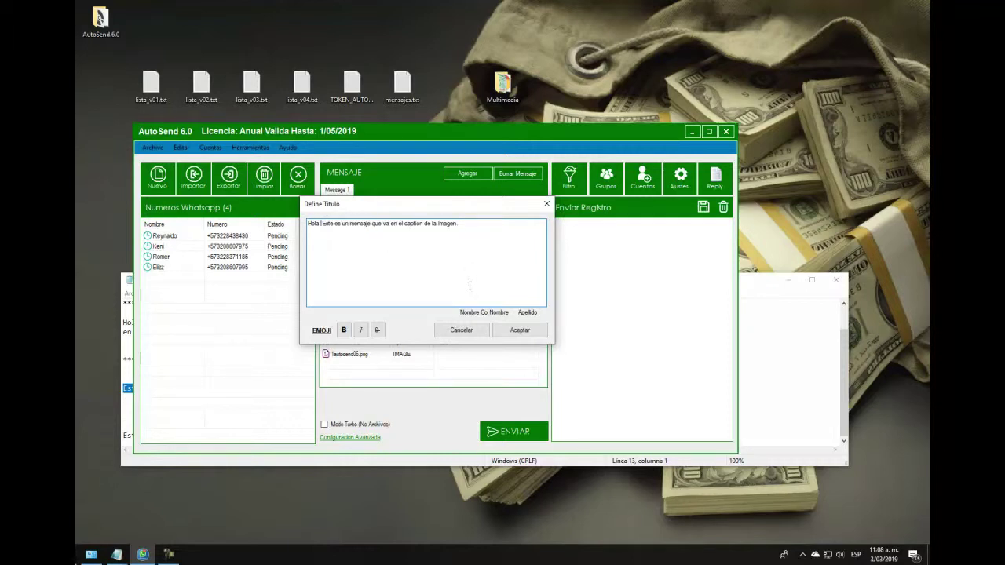
left_click(499, 314)
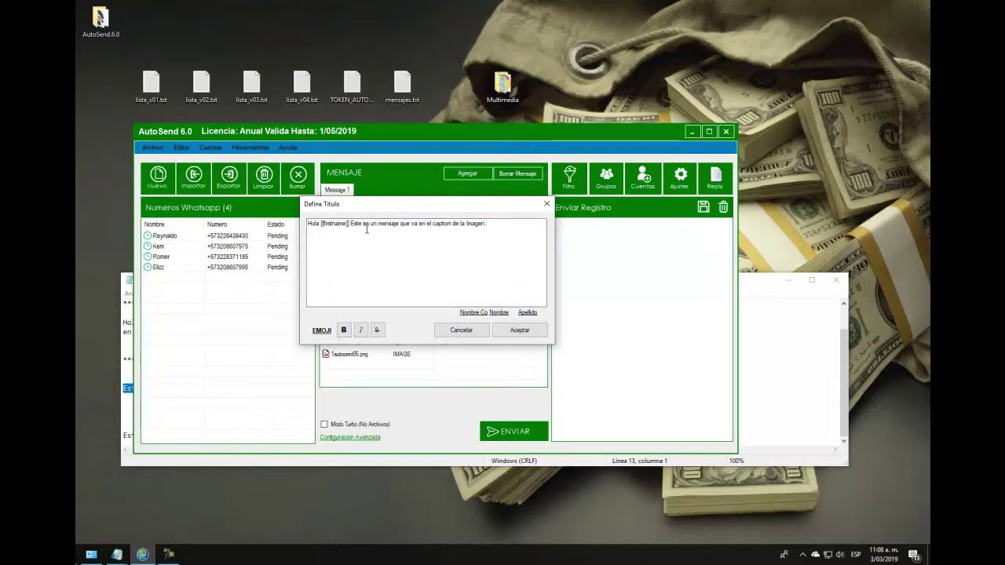
left_click_drag(381, 224, 438, 225)
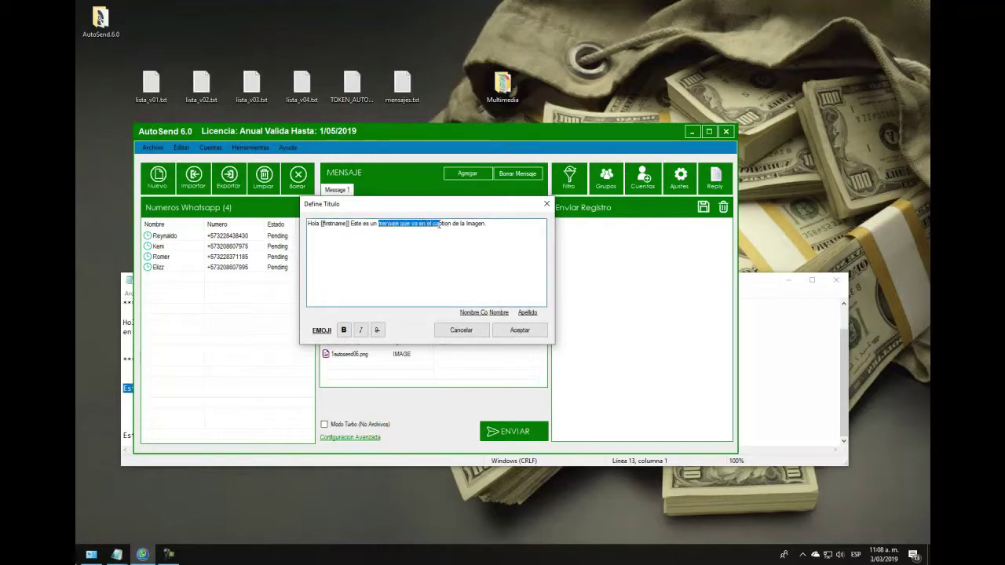
left_click(343, 329)
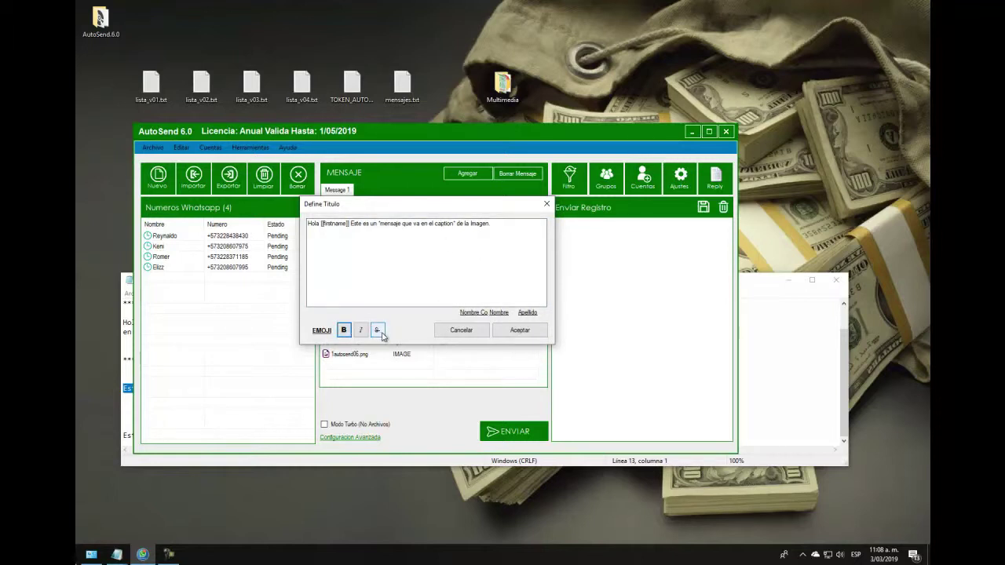
Step: Open the emoji site from the title editor and copy the dog, hamster and panda emojis
left_click(320, 330)
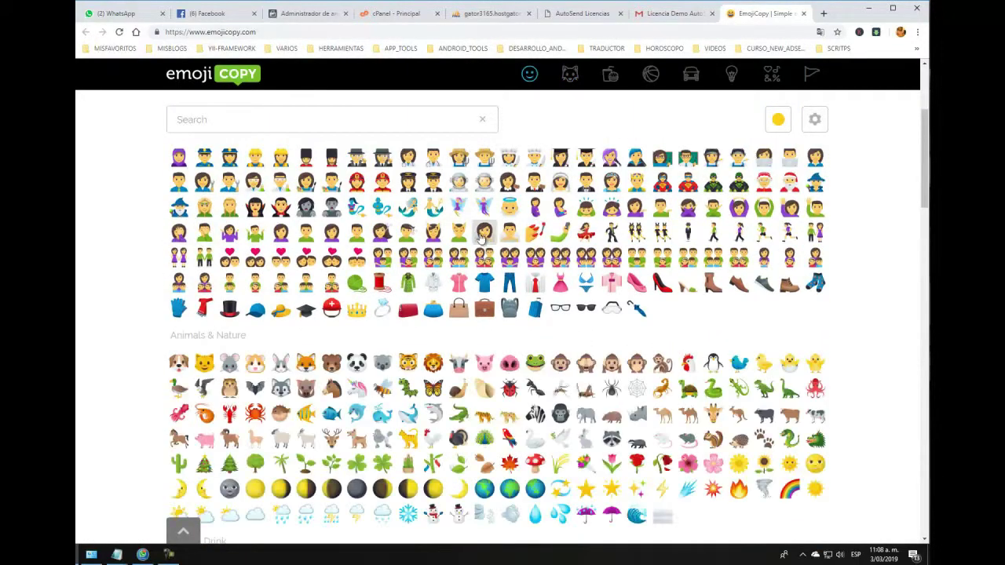
left_click(305, 181)
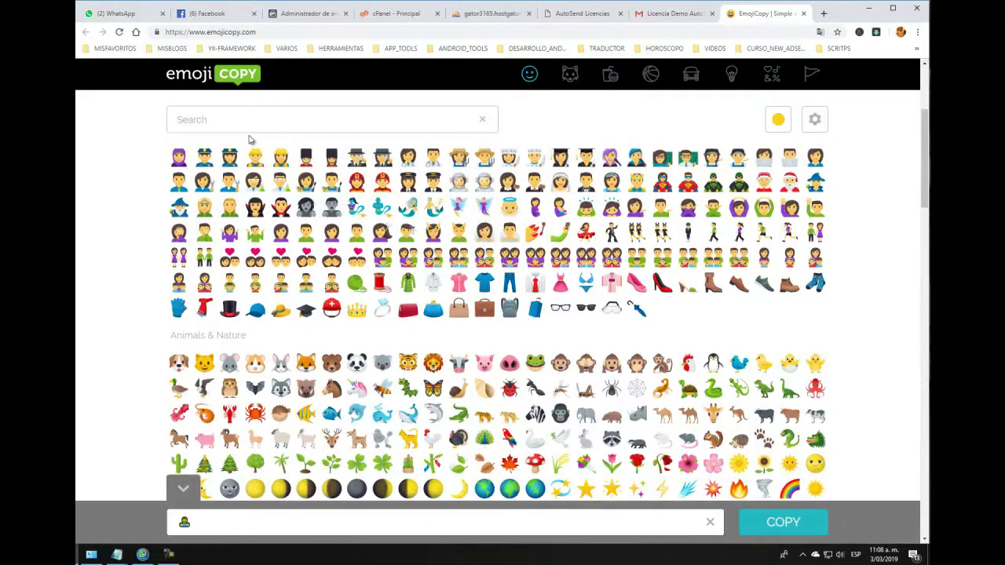
scroll(484, 357, "down", 2)
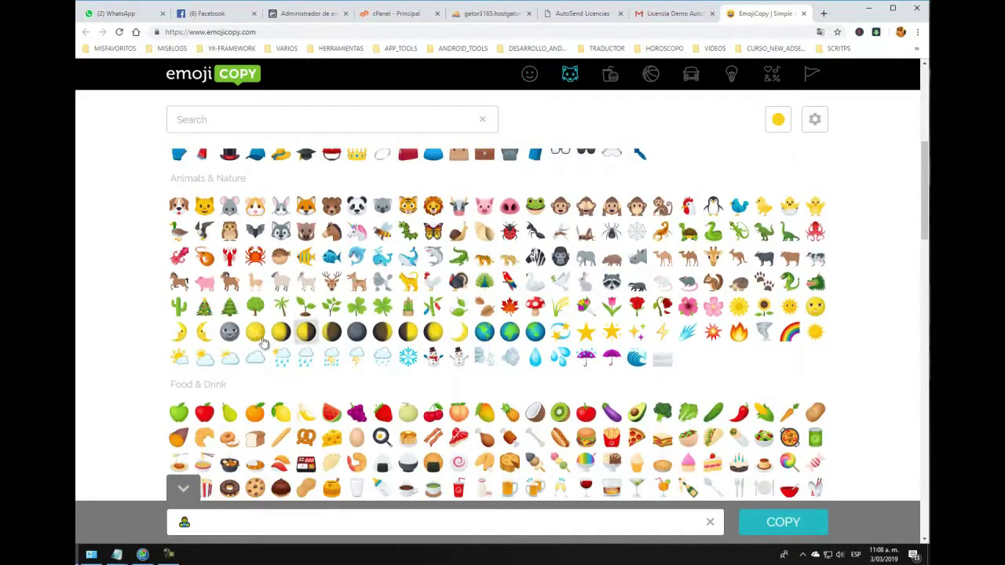
left_click(179, 206)
left_click(255, 208)
left_click(356, 208)
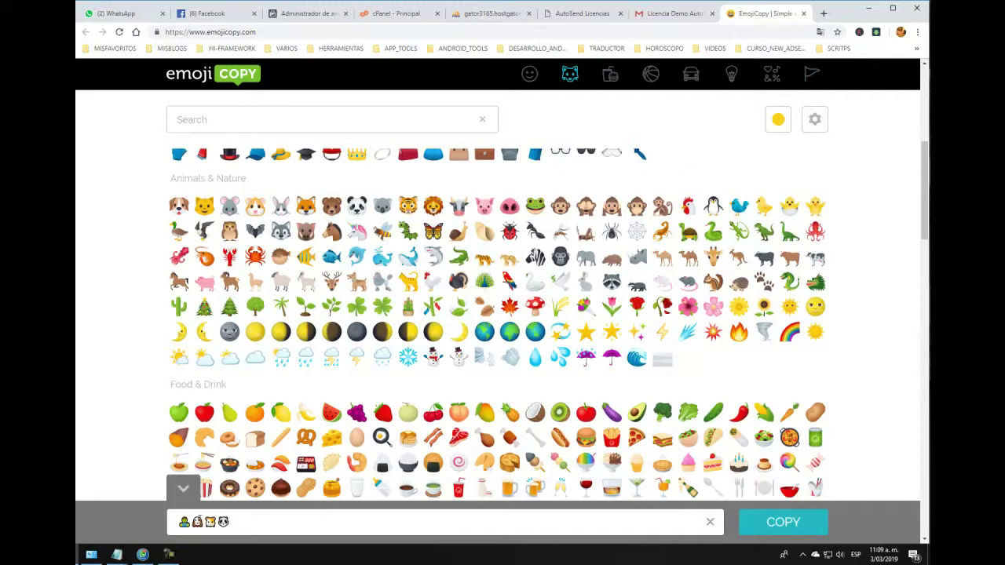
left_click(785, 522)
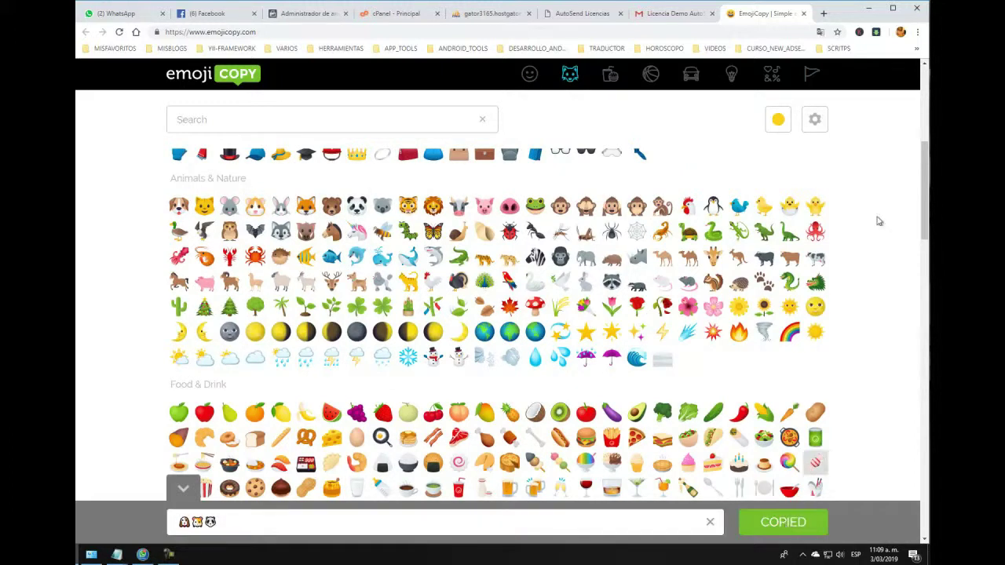
Step: Paste the copied animal emojis at the start of the image title, accept it, and paste them before "Hola" in Message 1
left_click(869, 8)
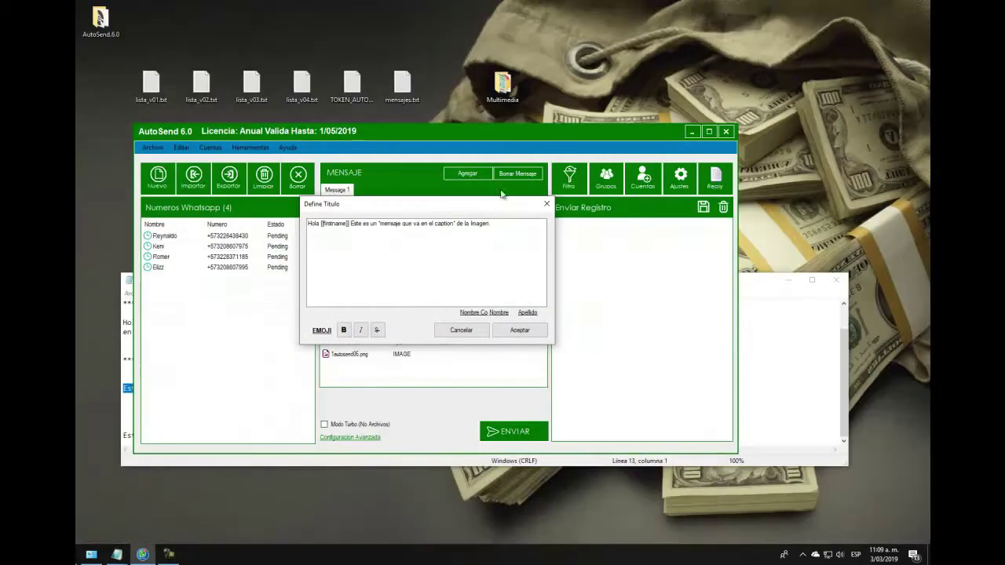
left_click(309, 225)
key("ctrl+v")
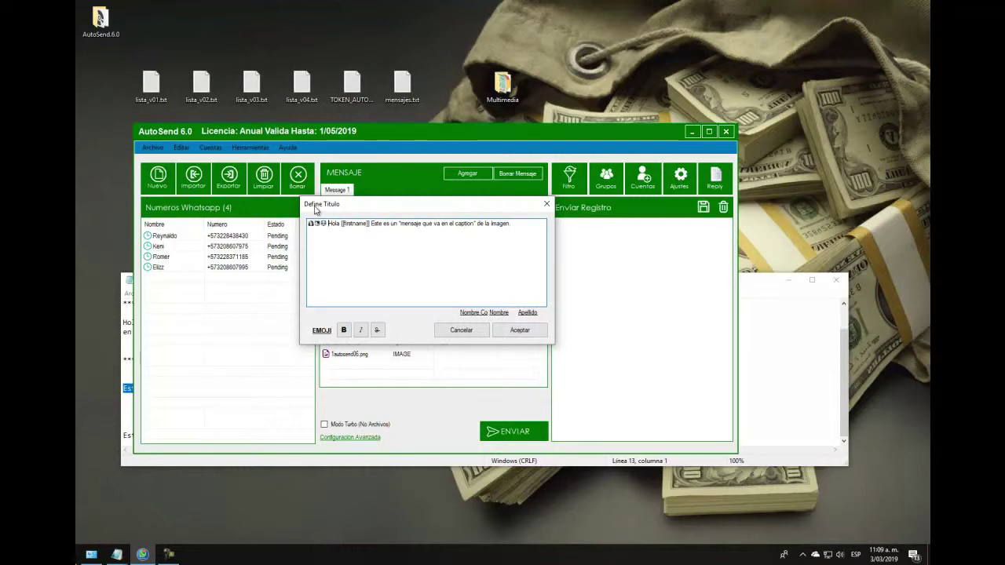
left_click(520, 330)
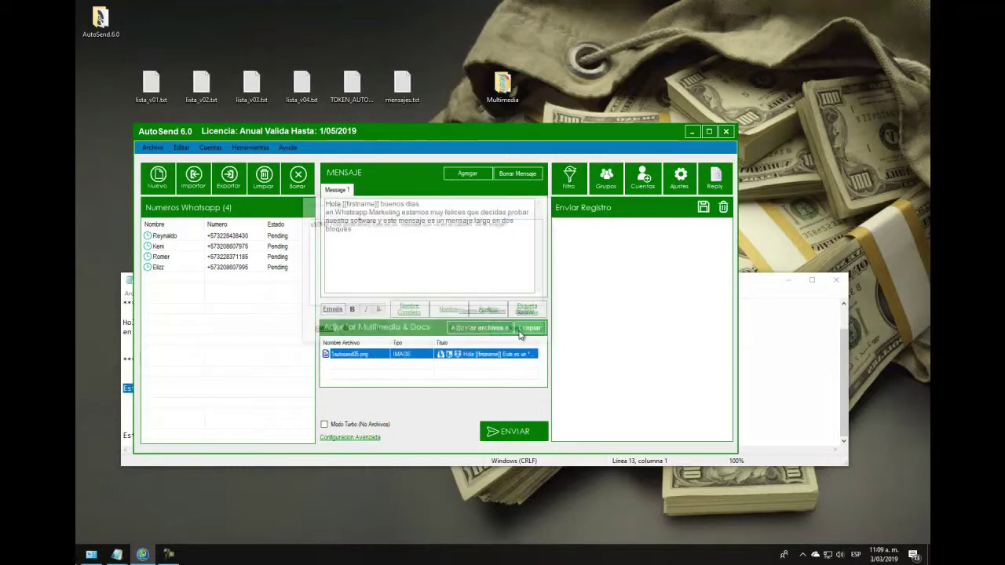
left_click(327, 206)
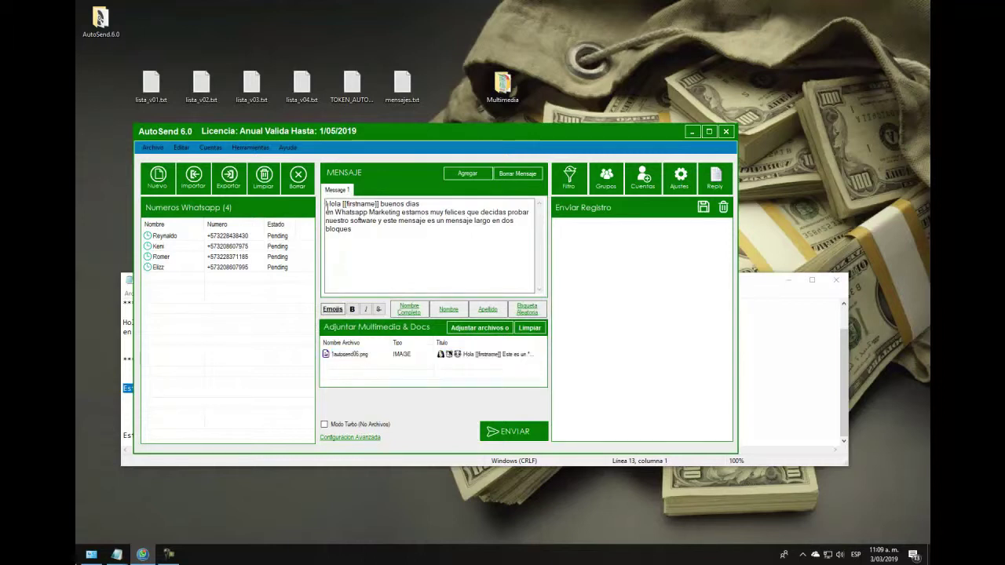
key("ctrl+v")
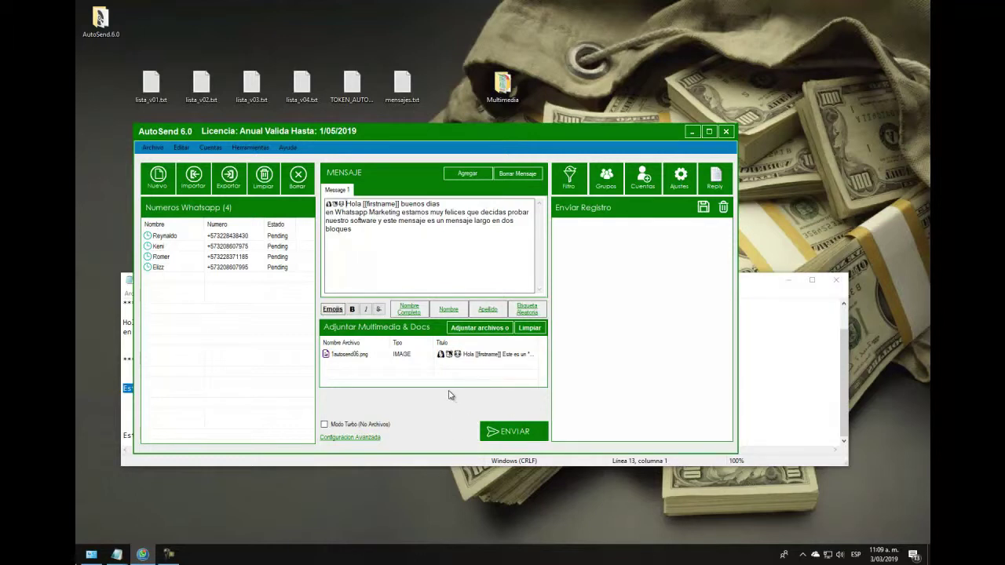
Step: Attach the video PROMO02.mp4 from the Multimedia folder to the message
left_click(473, 328)
left_click(271, 218)
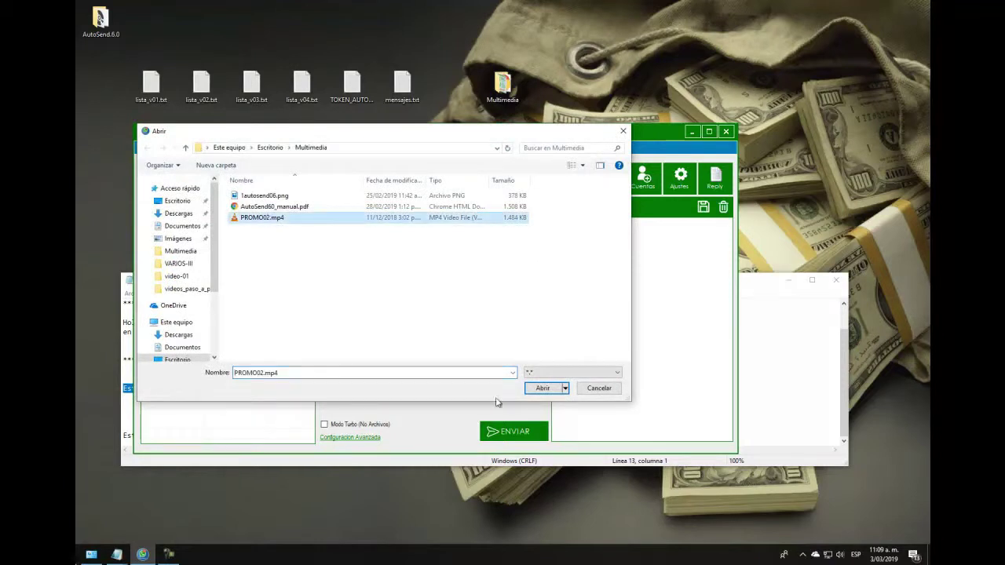
left_click(542, 388)
Step: Set the video's title to "Este es un mensaje que va en el caption del Video.", copied from mensajes.txt
left_click(441, 365)
right_click(443, 369)
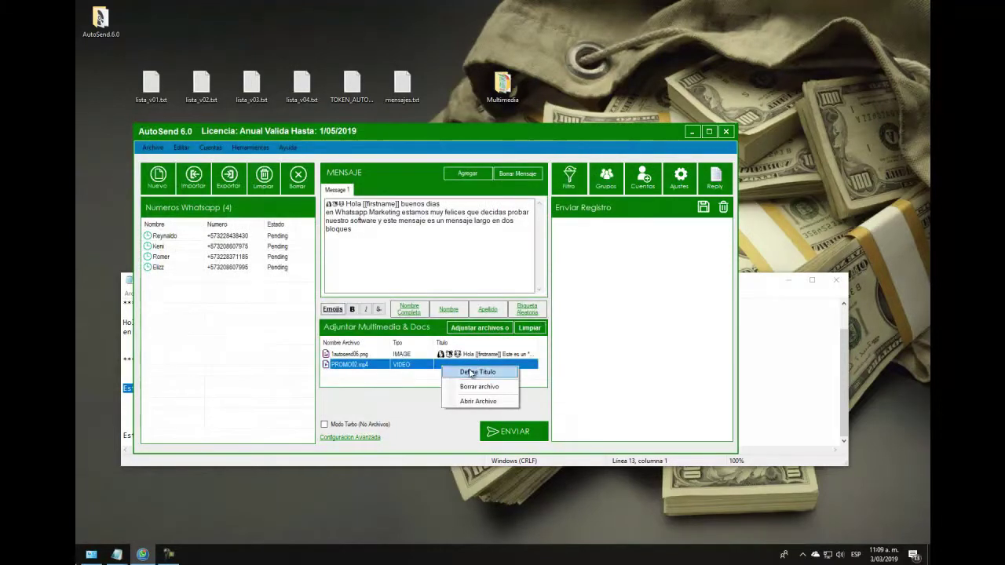
left_click(474, 372)
left_click(753, 323)
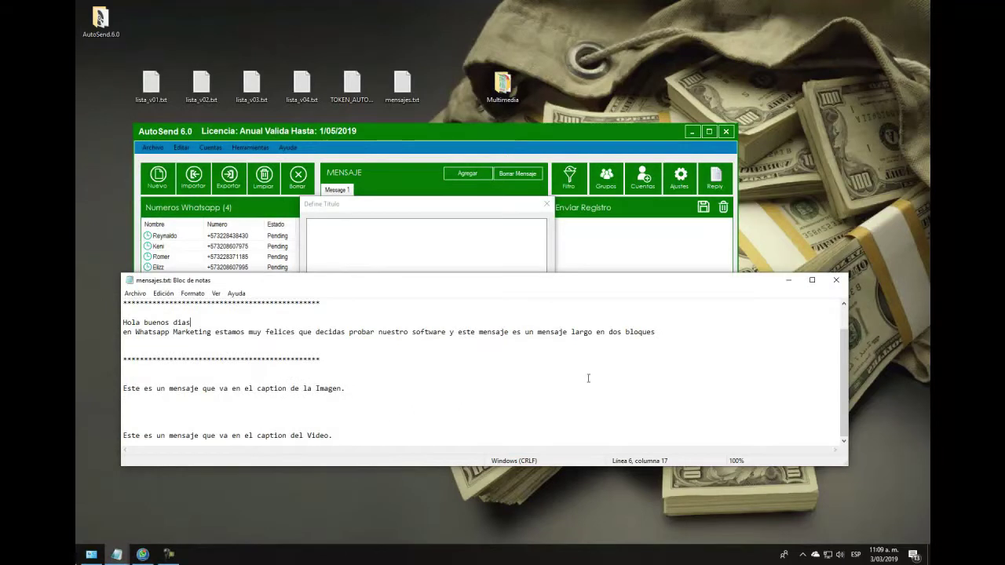
left_click_drag(338, 436, 117, 438)
left_click(337, 243)
key("ctrl+v")
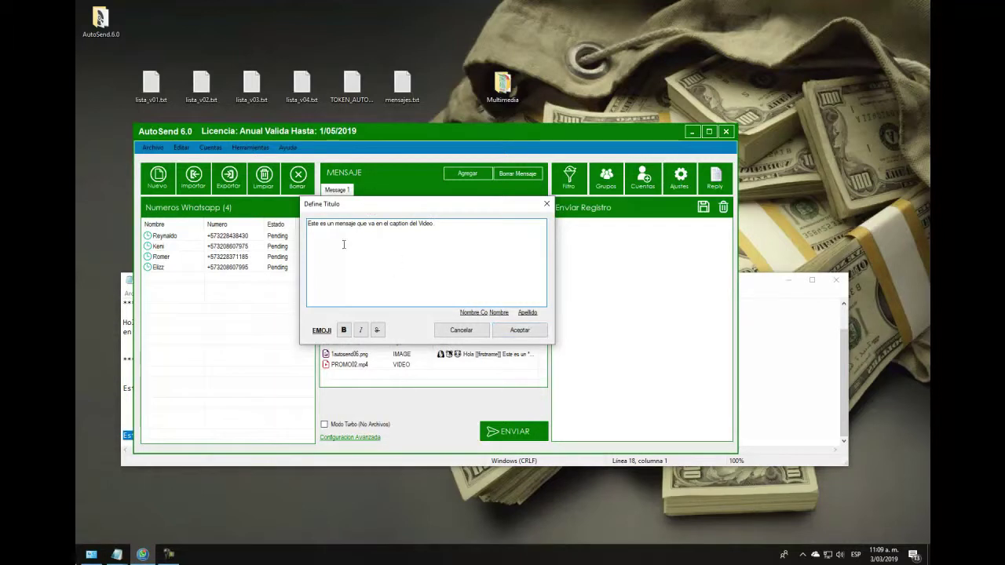
left_click(519, 330)
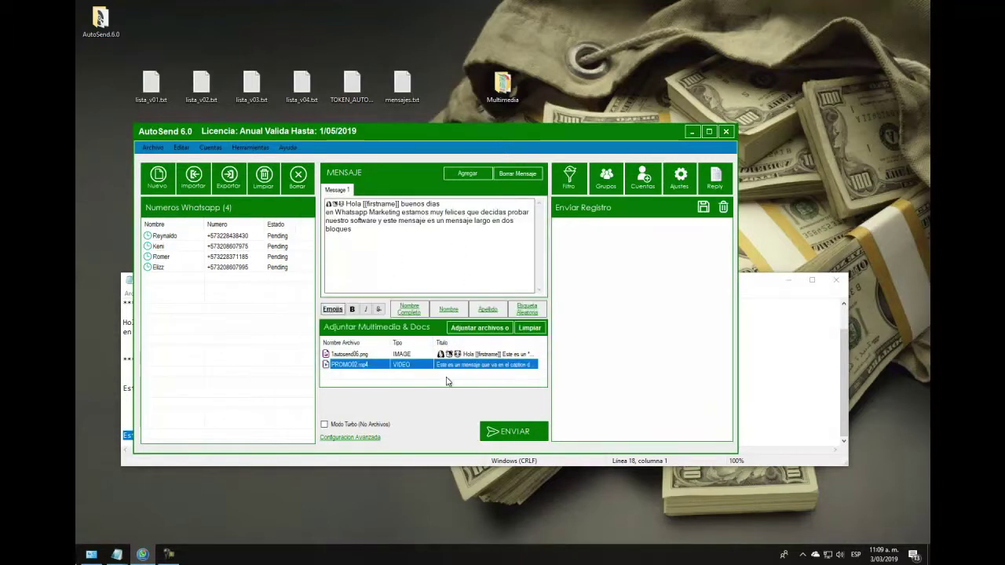
Step: Attach the document AutoSend60_manual.pdf from the Multimedia folder and select it in the attachment list
left_click_drag(326, 204, 360, 229)
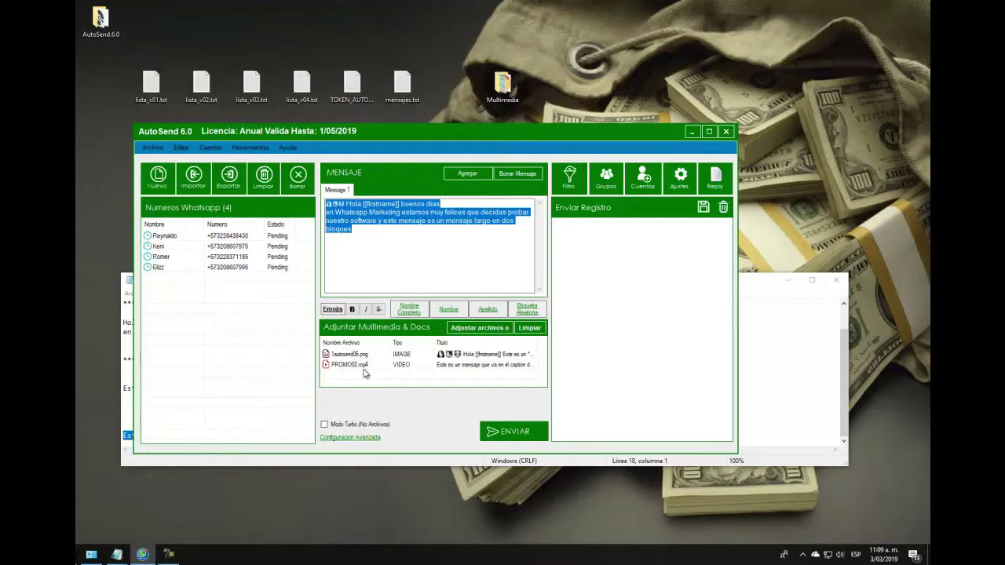
left_click(477, 330)
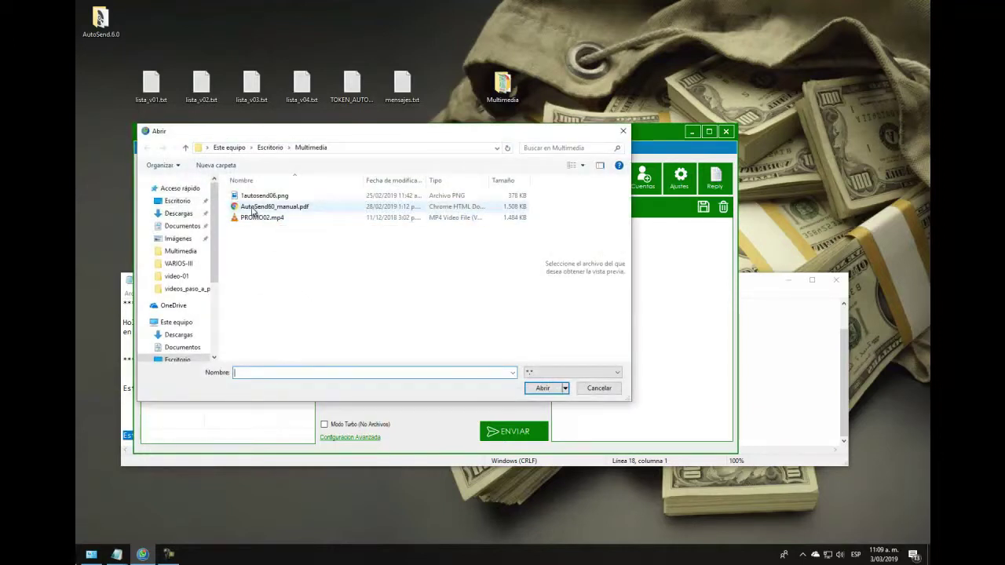
left_click(275, 208)
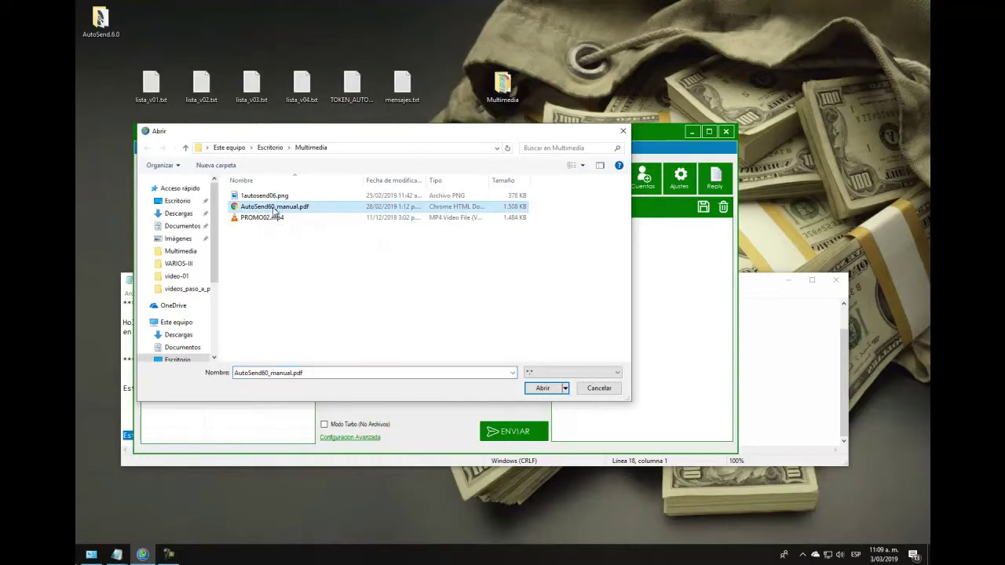
left_click(541, 389)
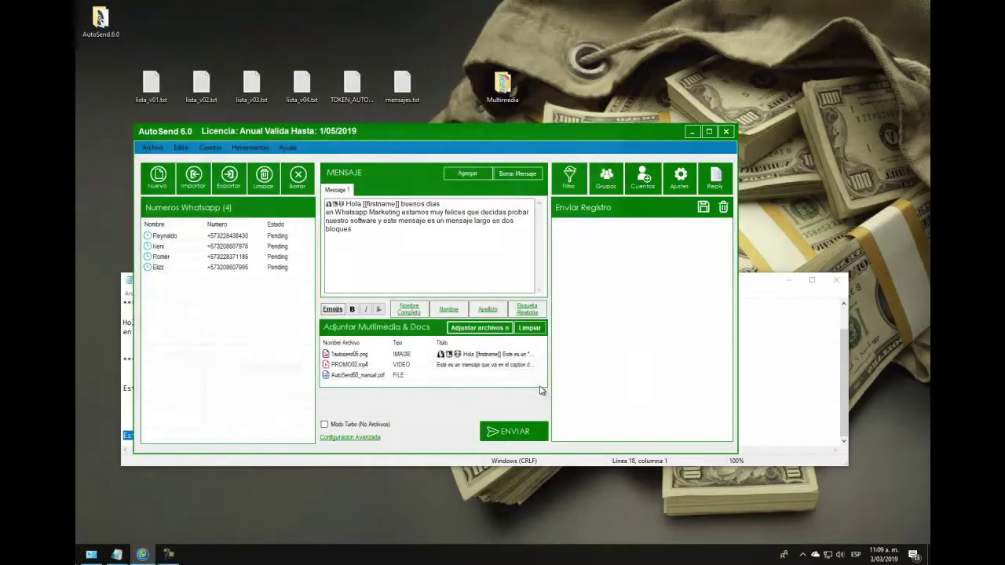
right_click(468, 376)
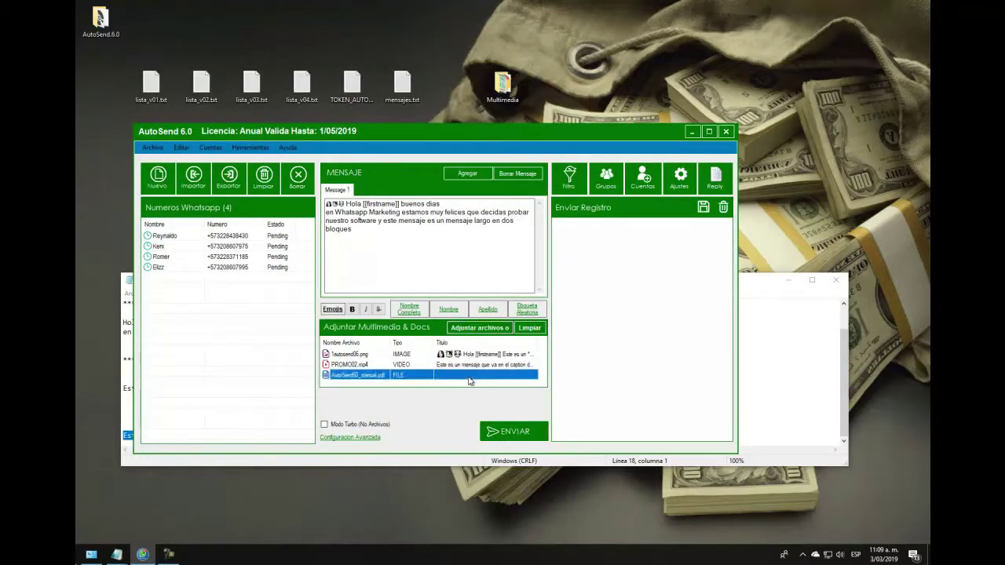
left_click(479, 339)
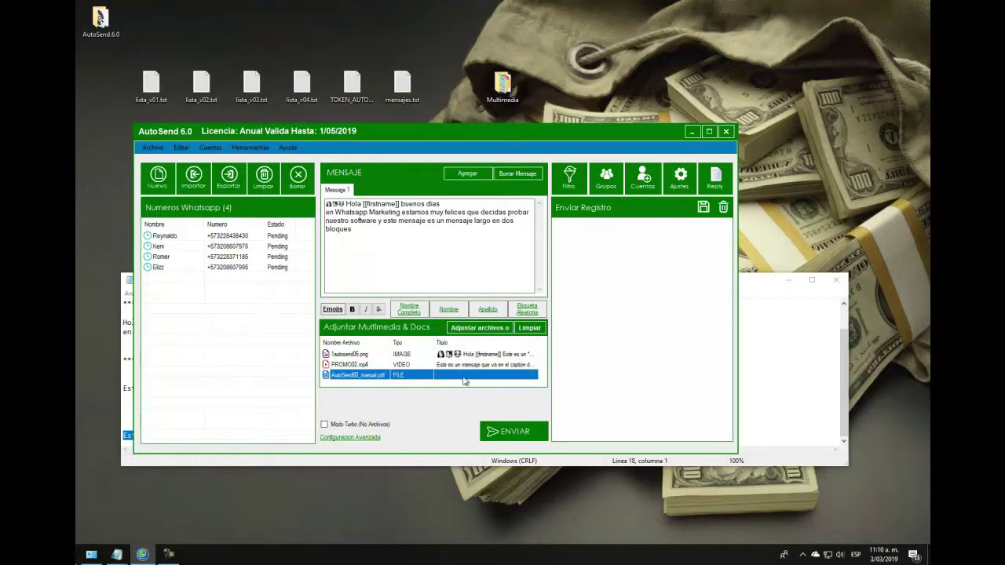